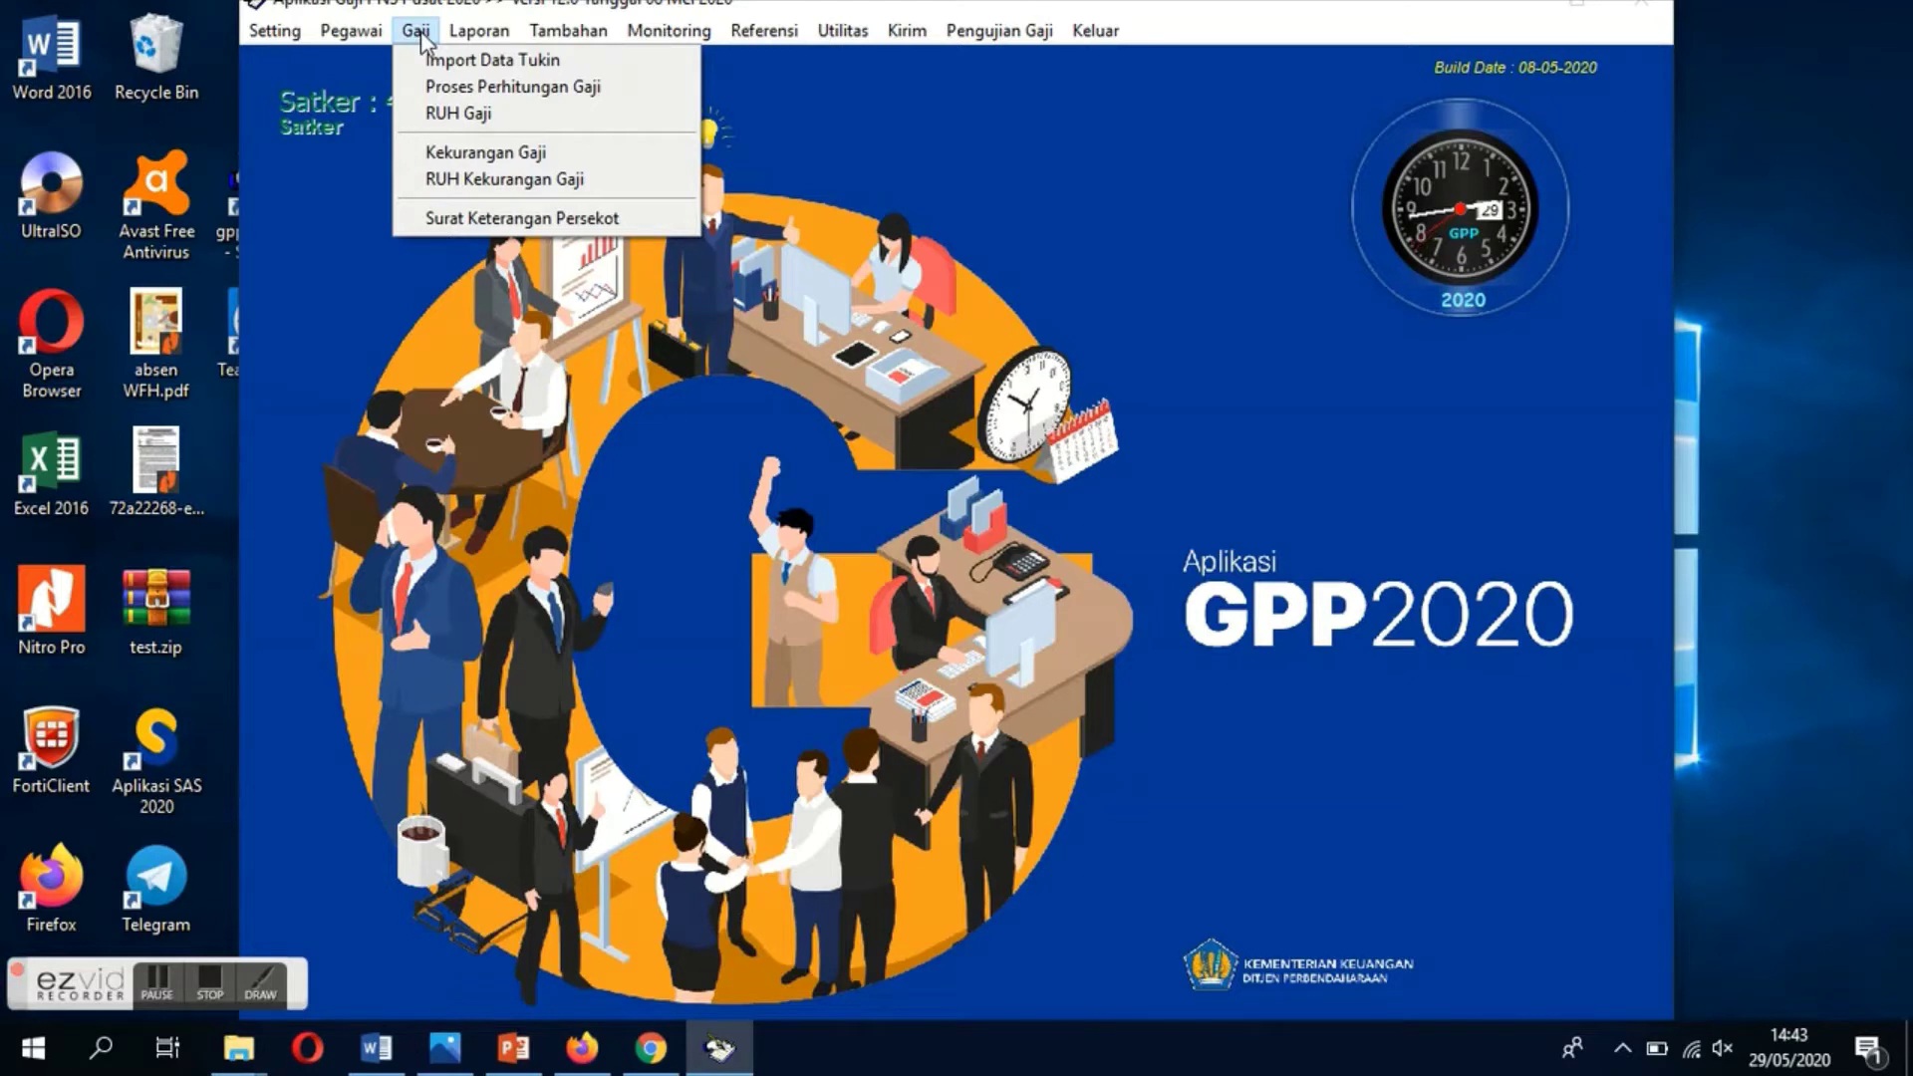
# - Create a new Kekurangan Gaji record dated 29-05-2020 for month 05 2020, described "Kekurangan Gaji Bulan Maret s.d April 2020 A.n CPNS"
pyautogui.click(428, 160)
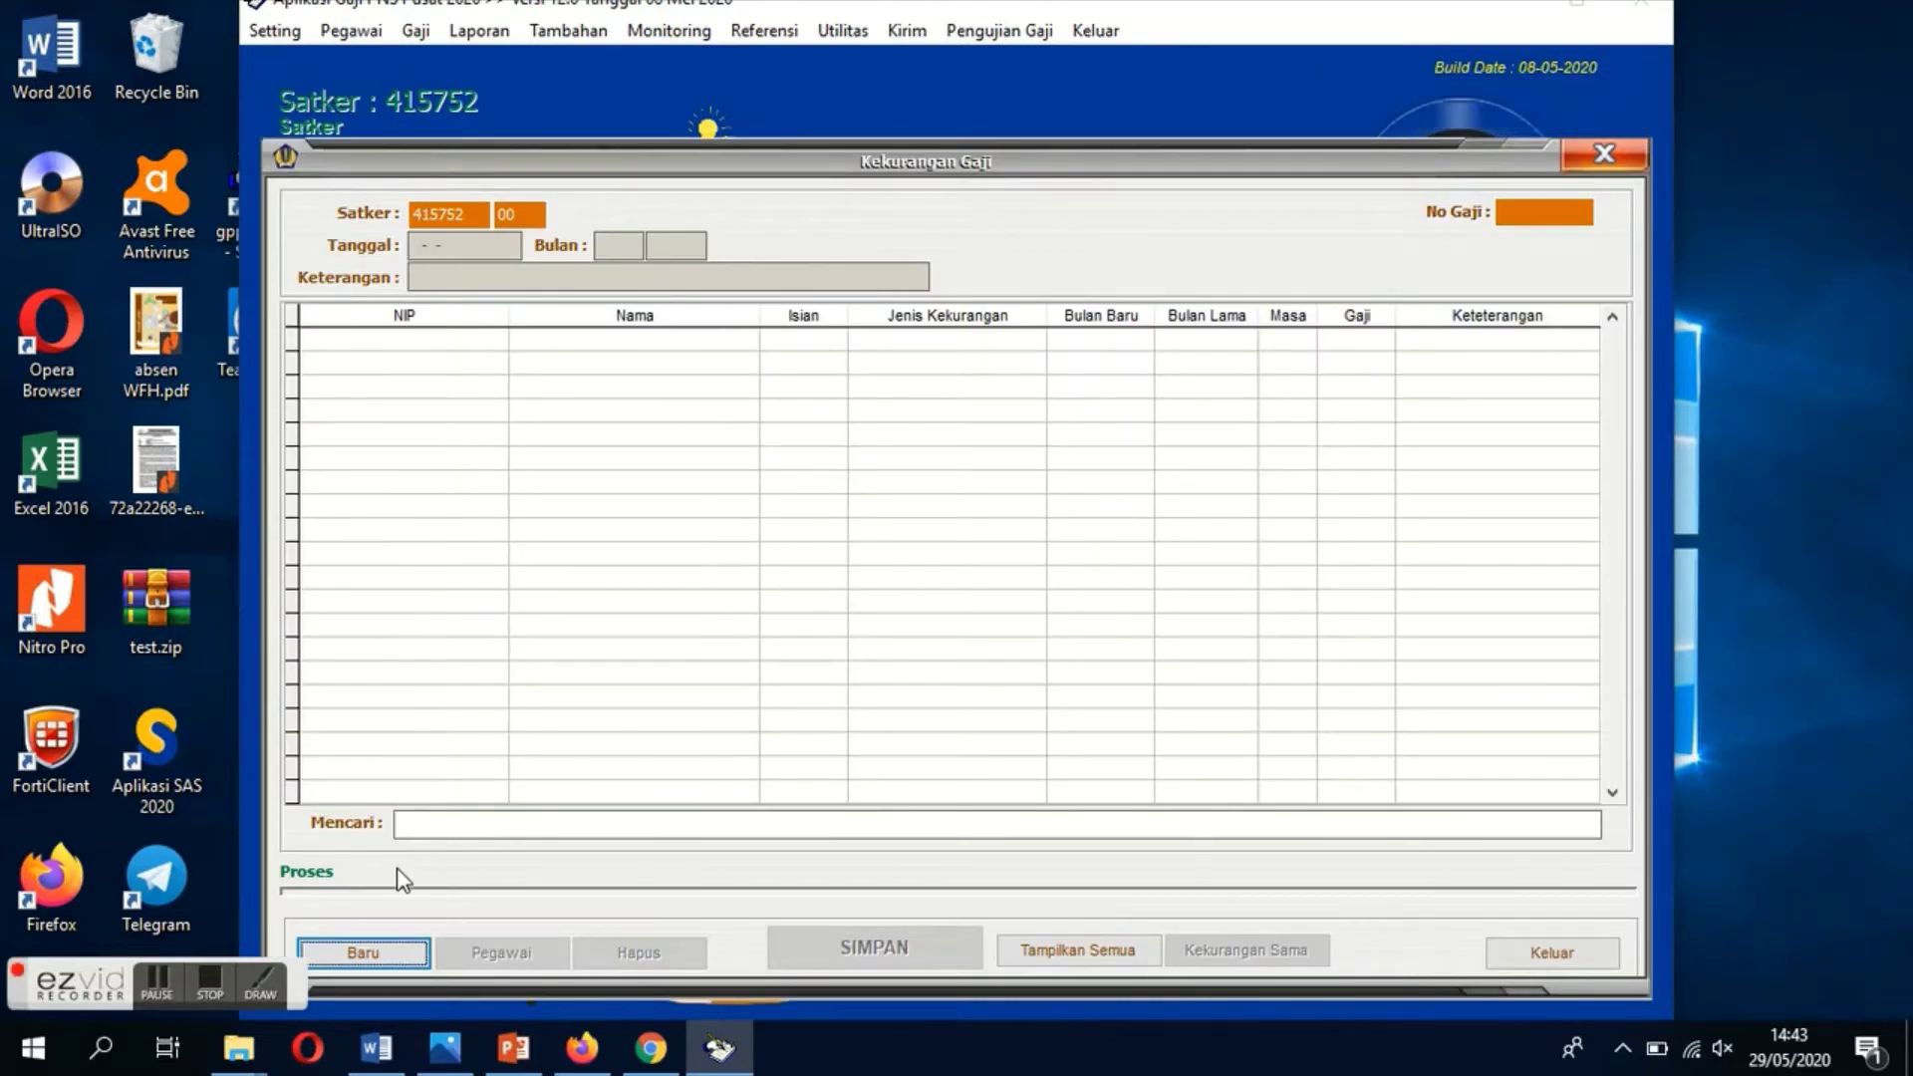
pyautogui.click(391, 952)
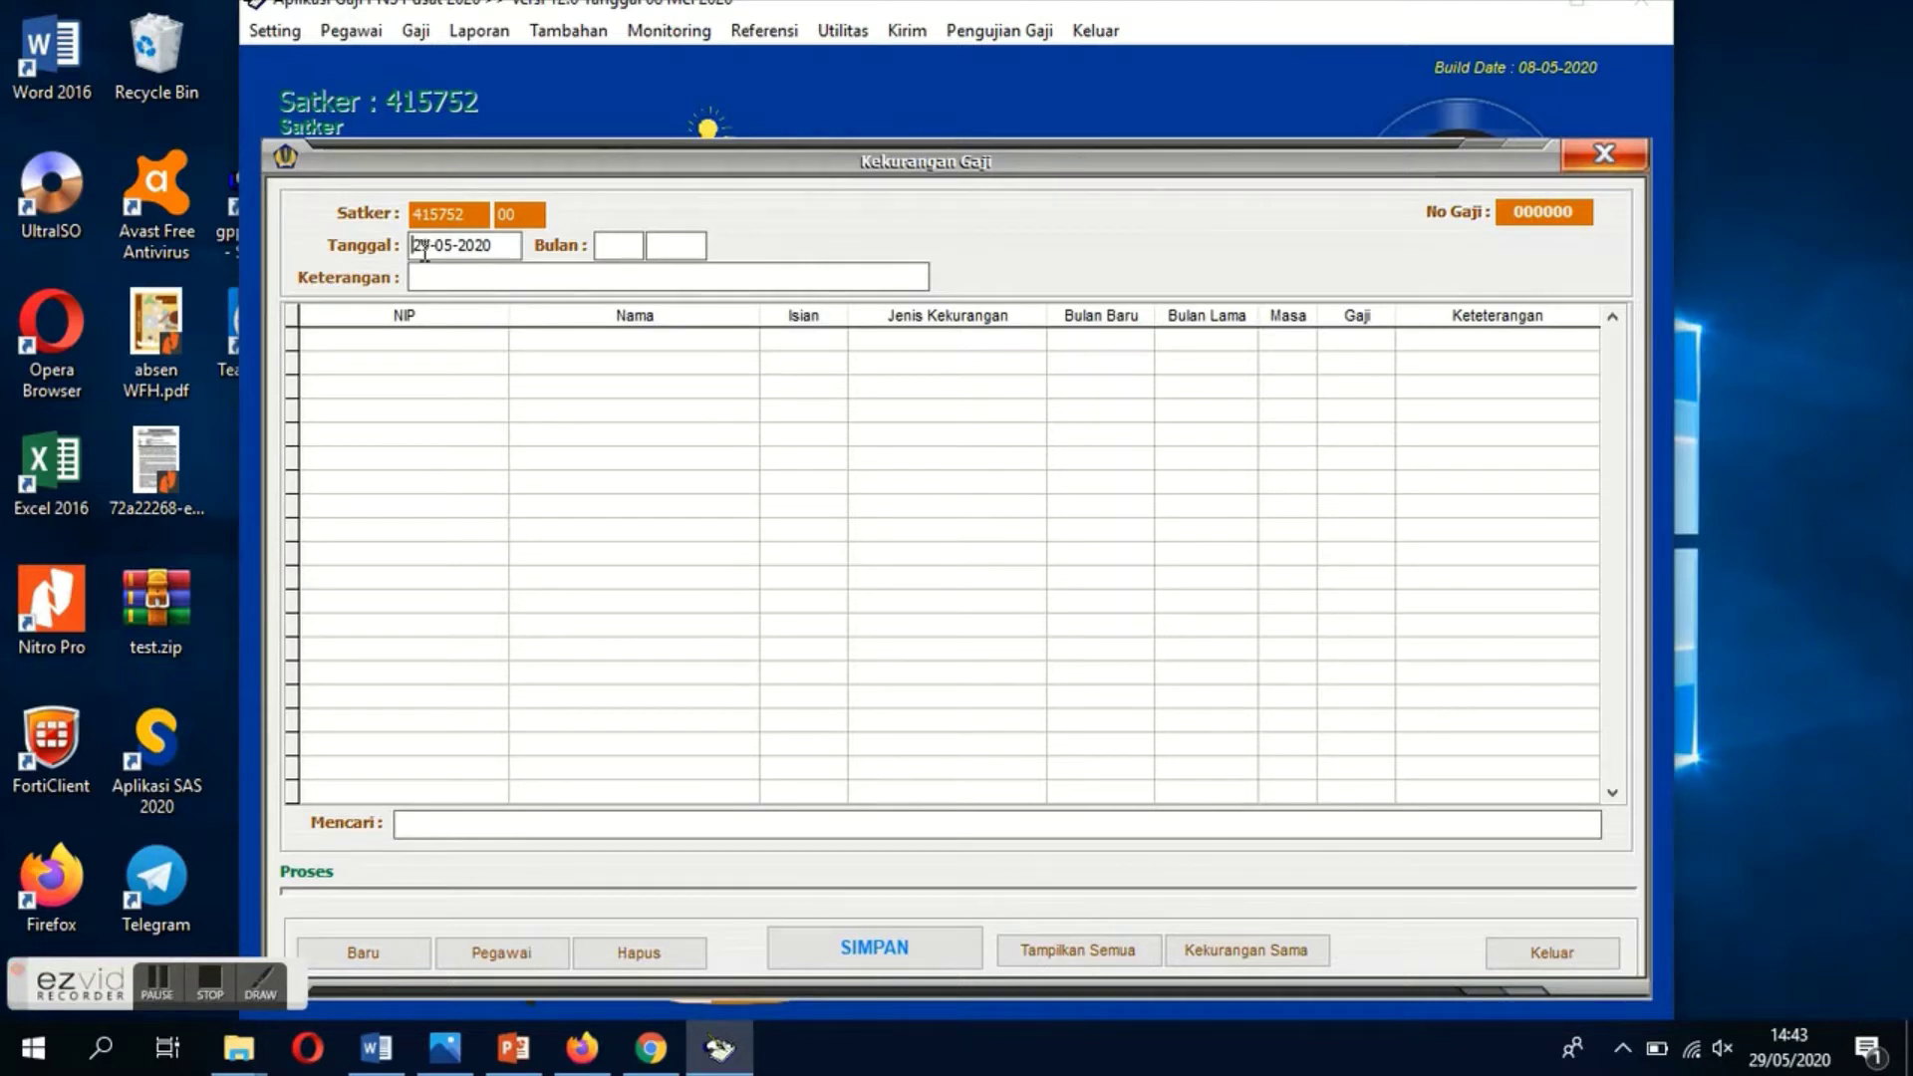
pyautogui.write('229052020')
pyautogui.press('Tab')
pyautogui.write('05')
pyautogui.write('2020')
pyautogui.write('Kekur')
pyautogui.write('angan')
pyautogui.write(' G')
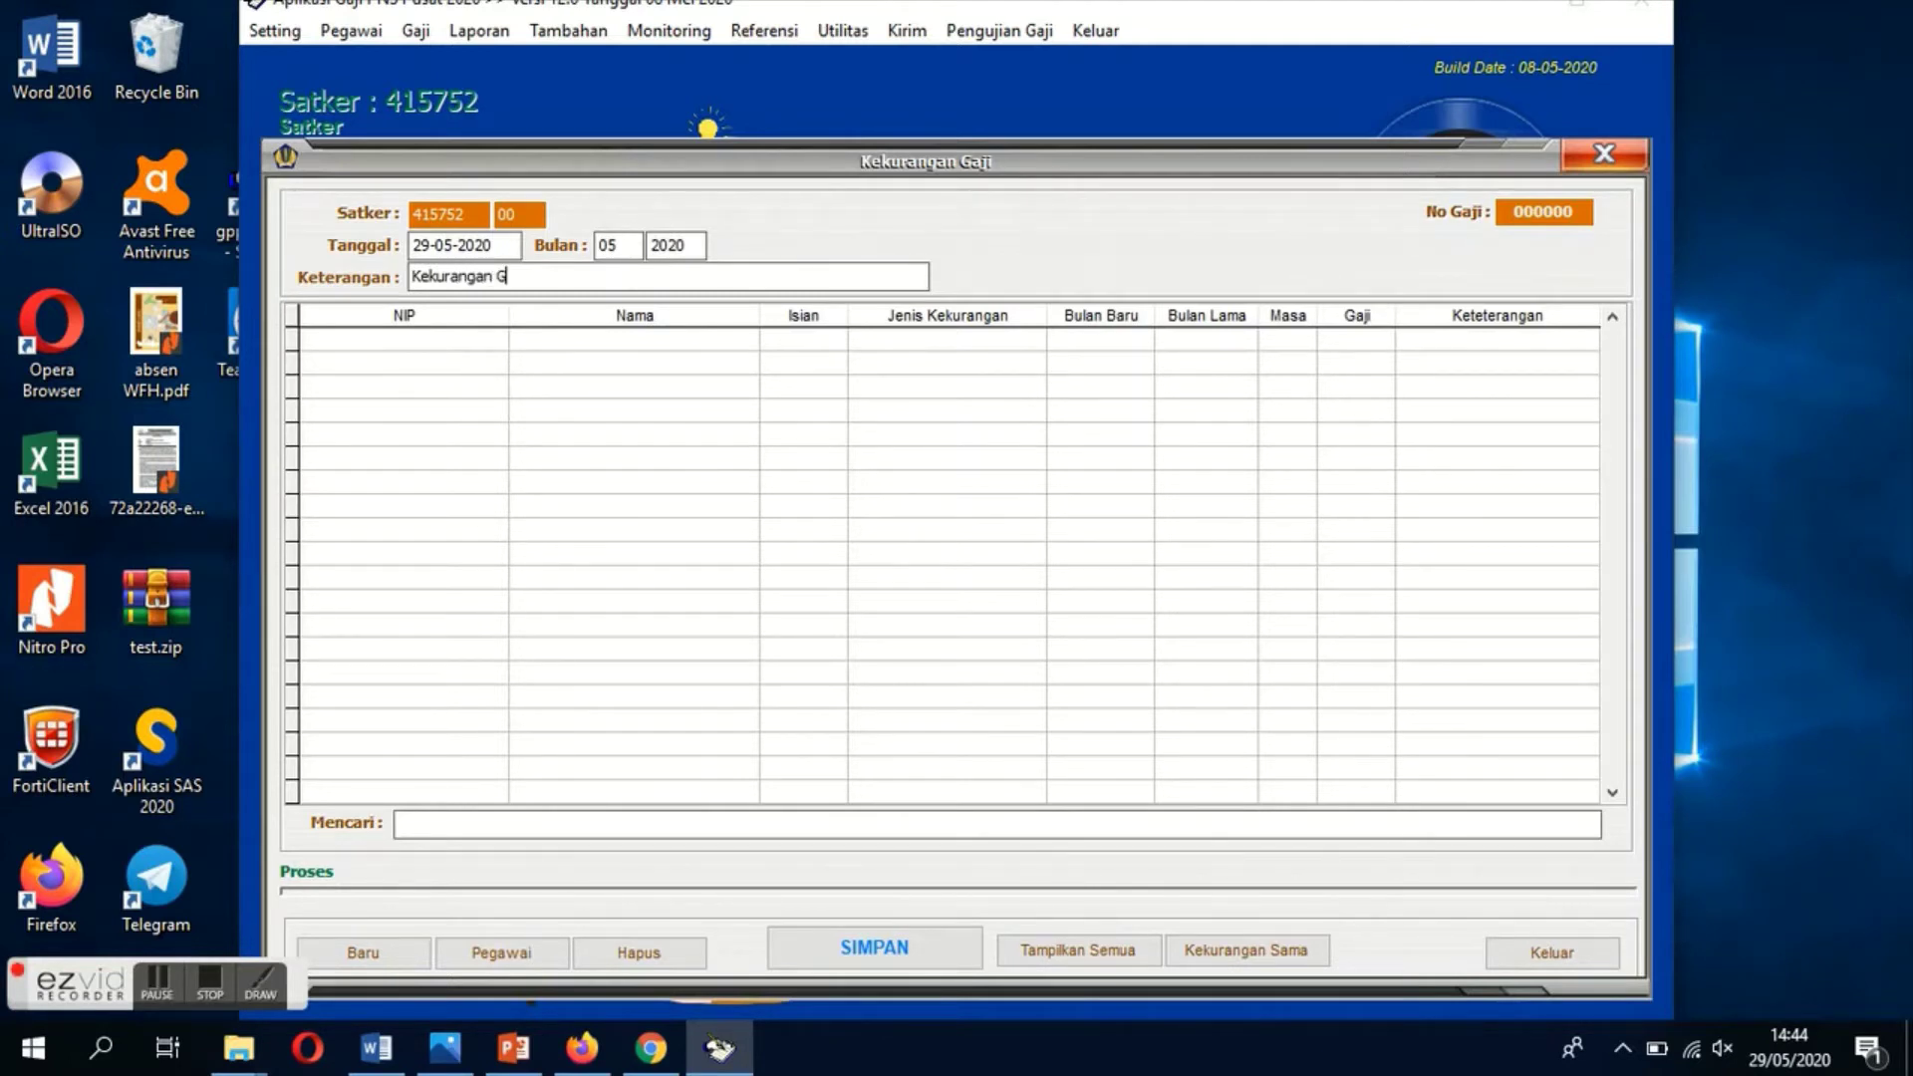
pyautogui.write('aji Bulan Maret s.d April 2020')
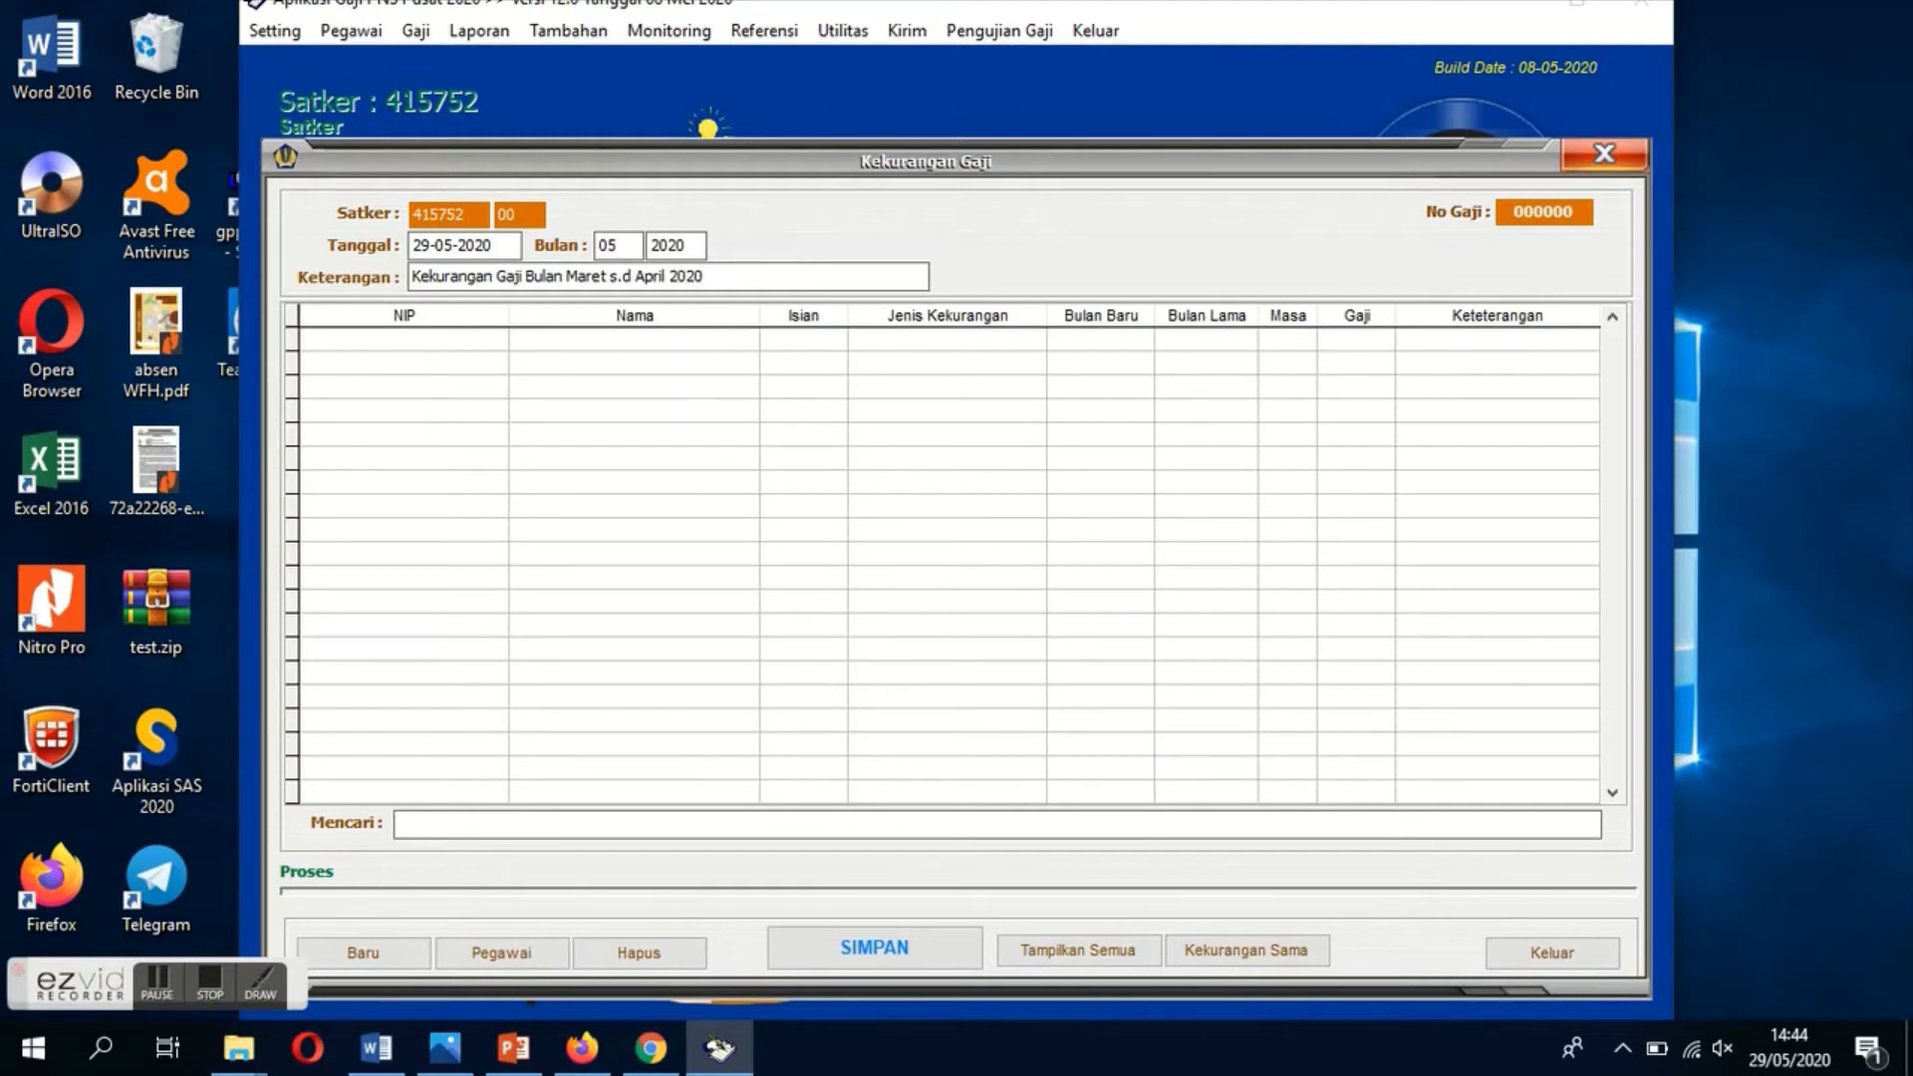
pyautogui.write(' A.n CPNS')
# - Add the active employee listed as CPNS to the salary shortfall record
pyautogui.click(504, 958)
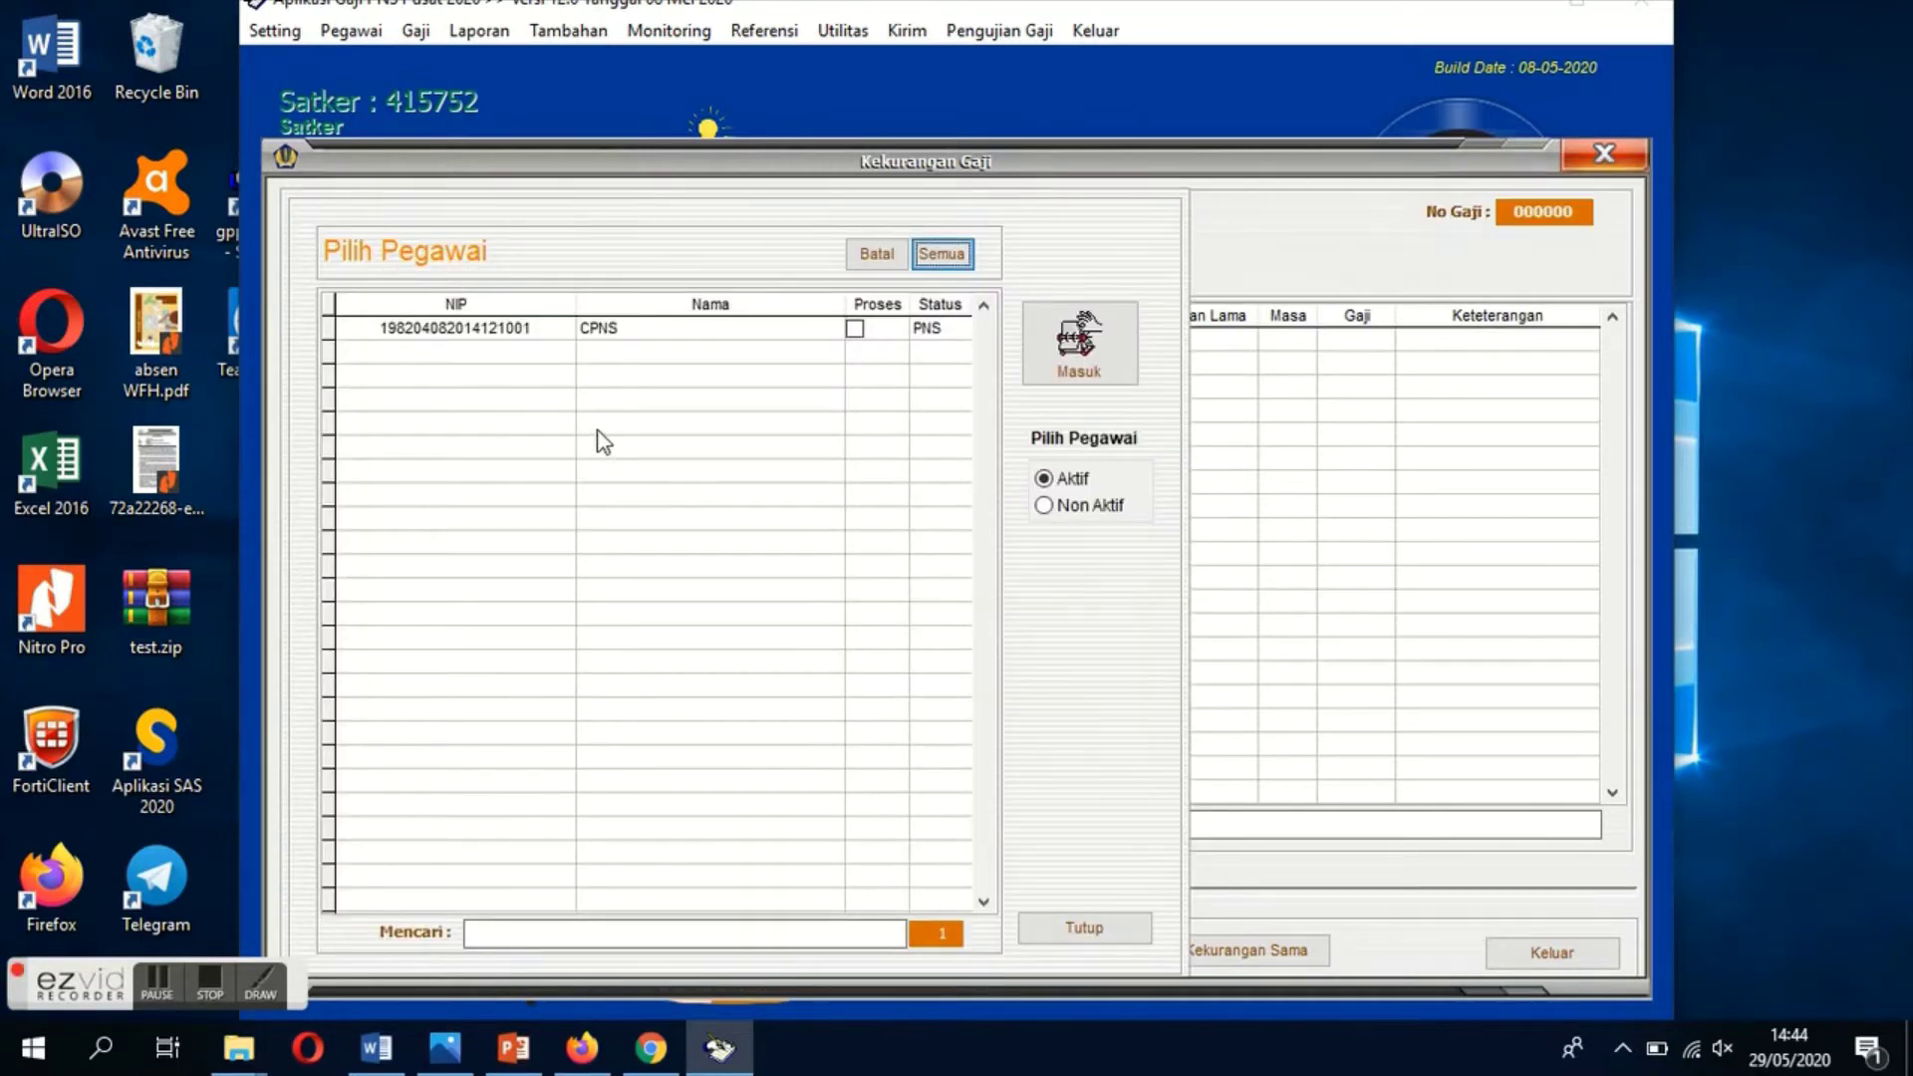
pyautogui.click(601, 329)
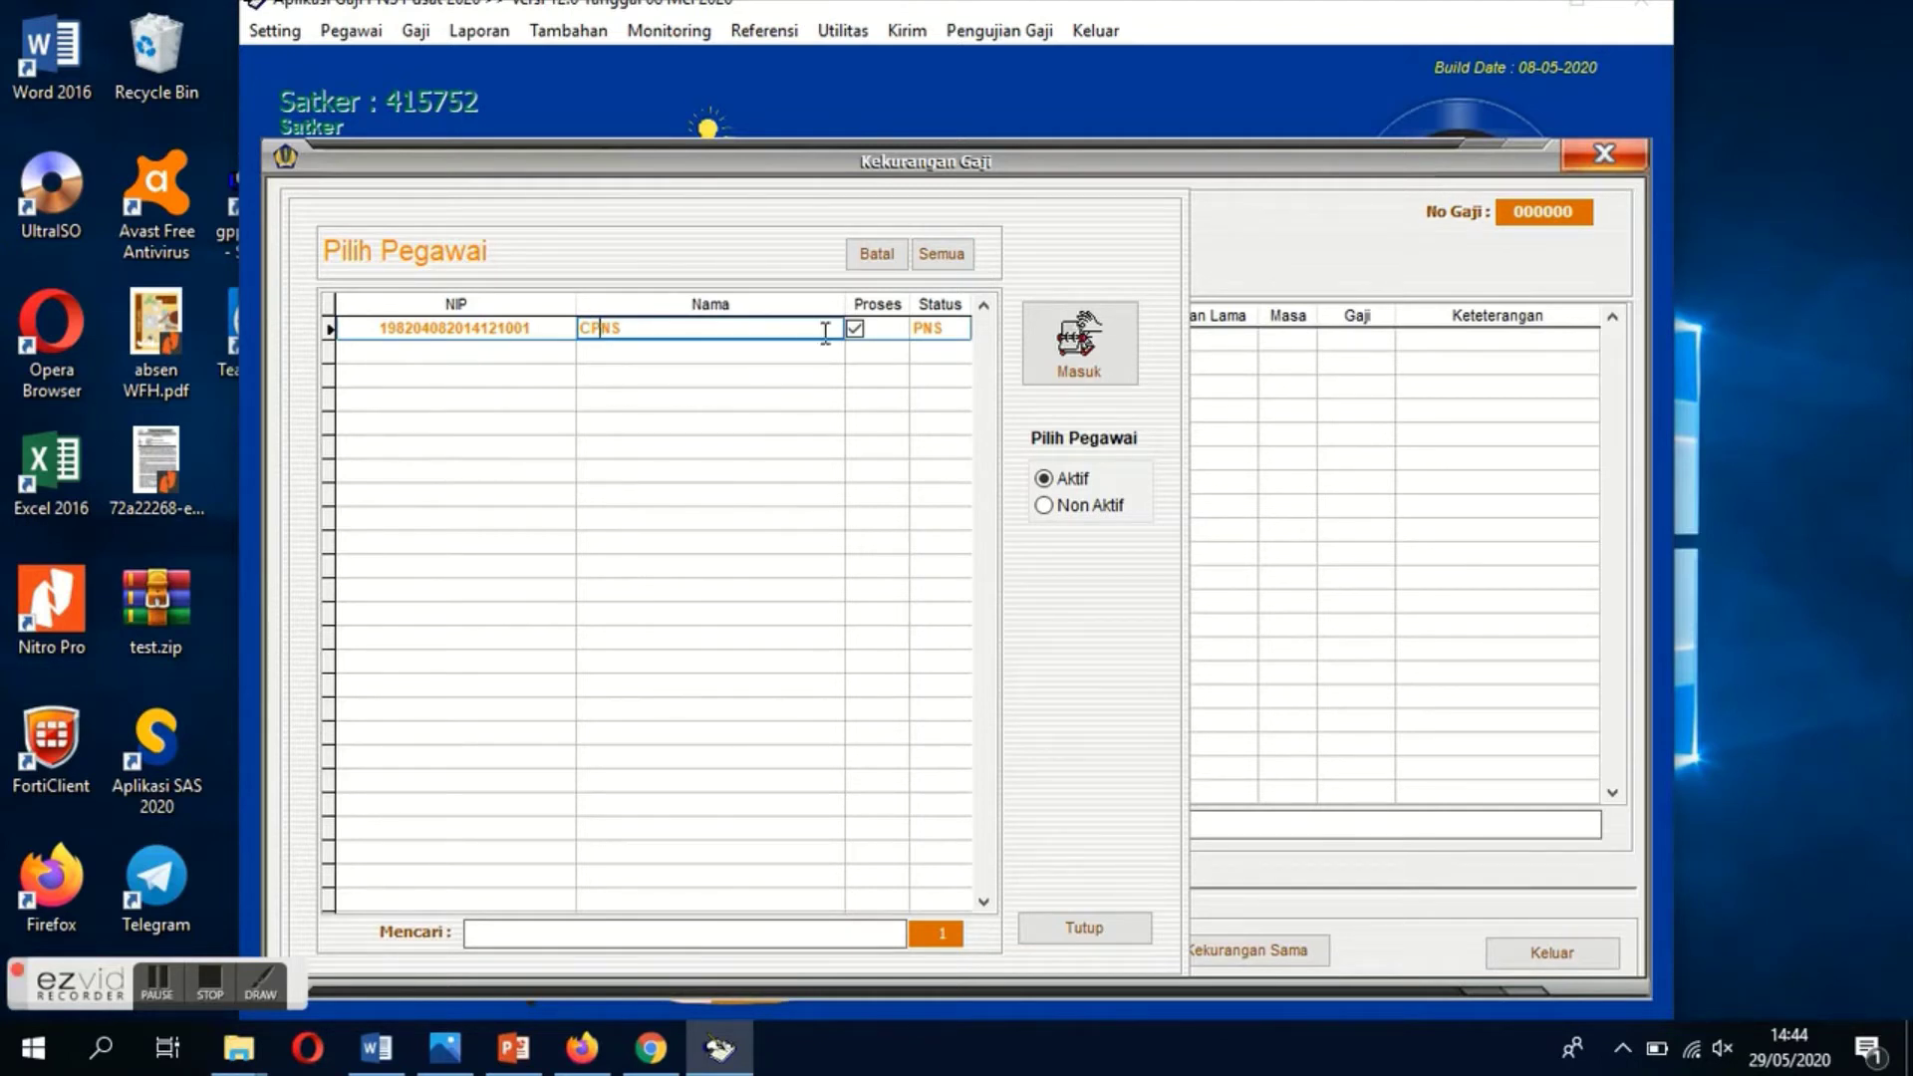
pyautogui.click(1076, 358)
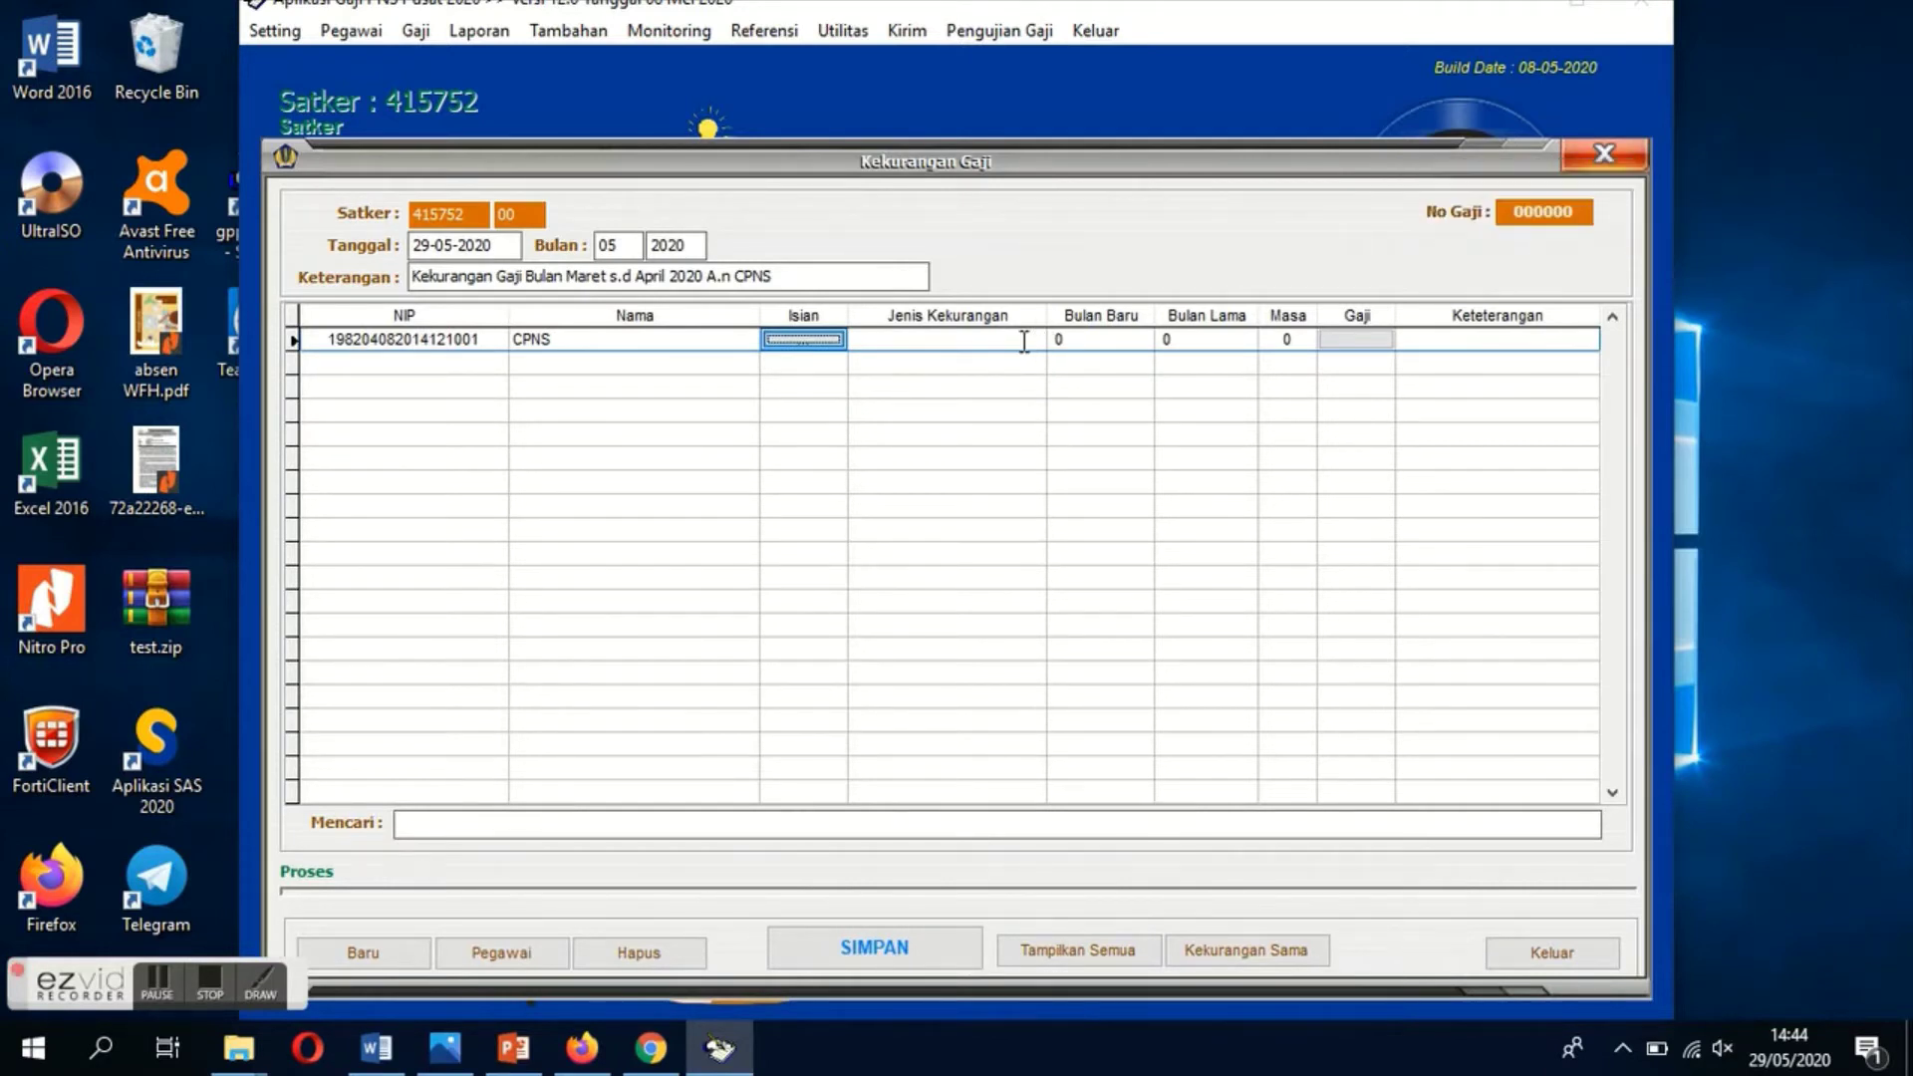
# - Open the CPNS employee's Isian Gaji form and choose the SK PNS decree with agenda 0004 as its Jenis SK
pyautogui.click(813, 342)
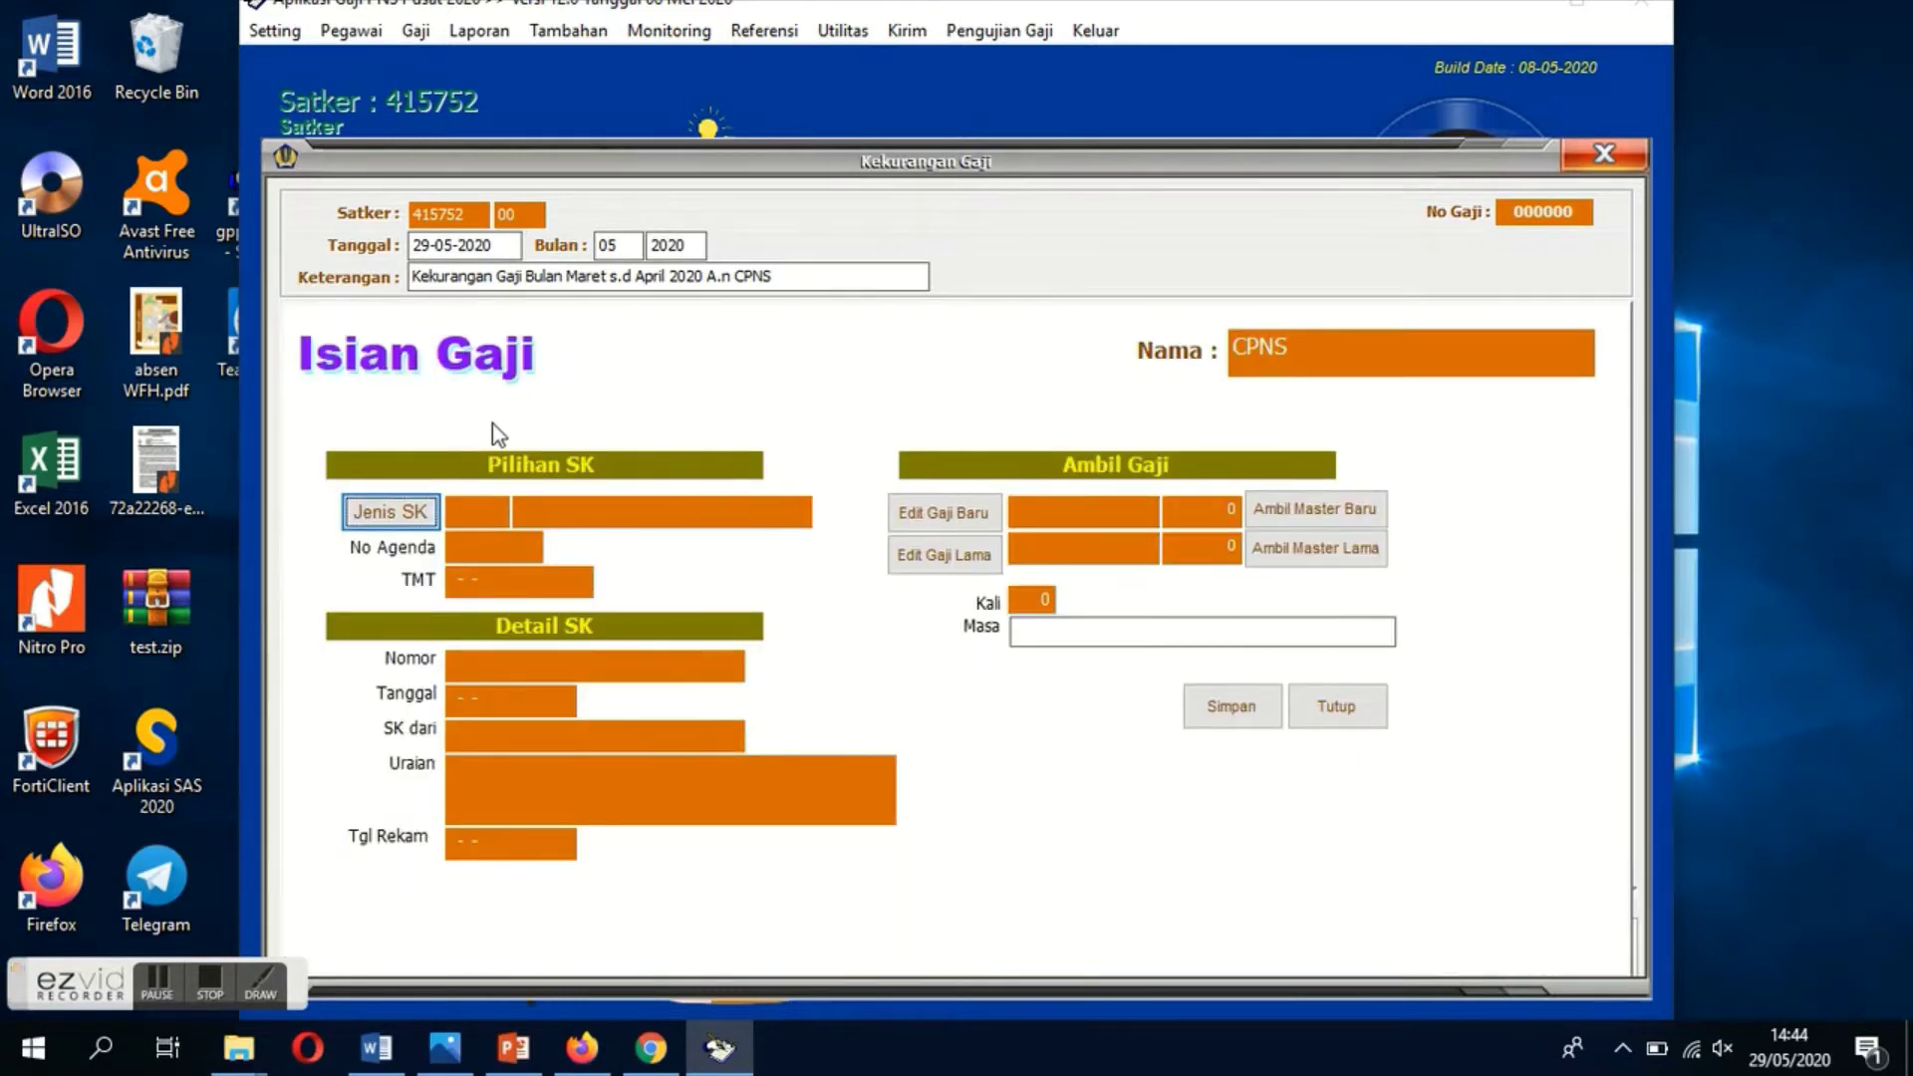
pyautogui.click(391, 512)
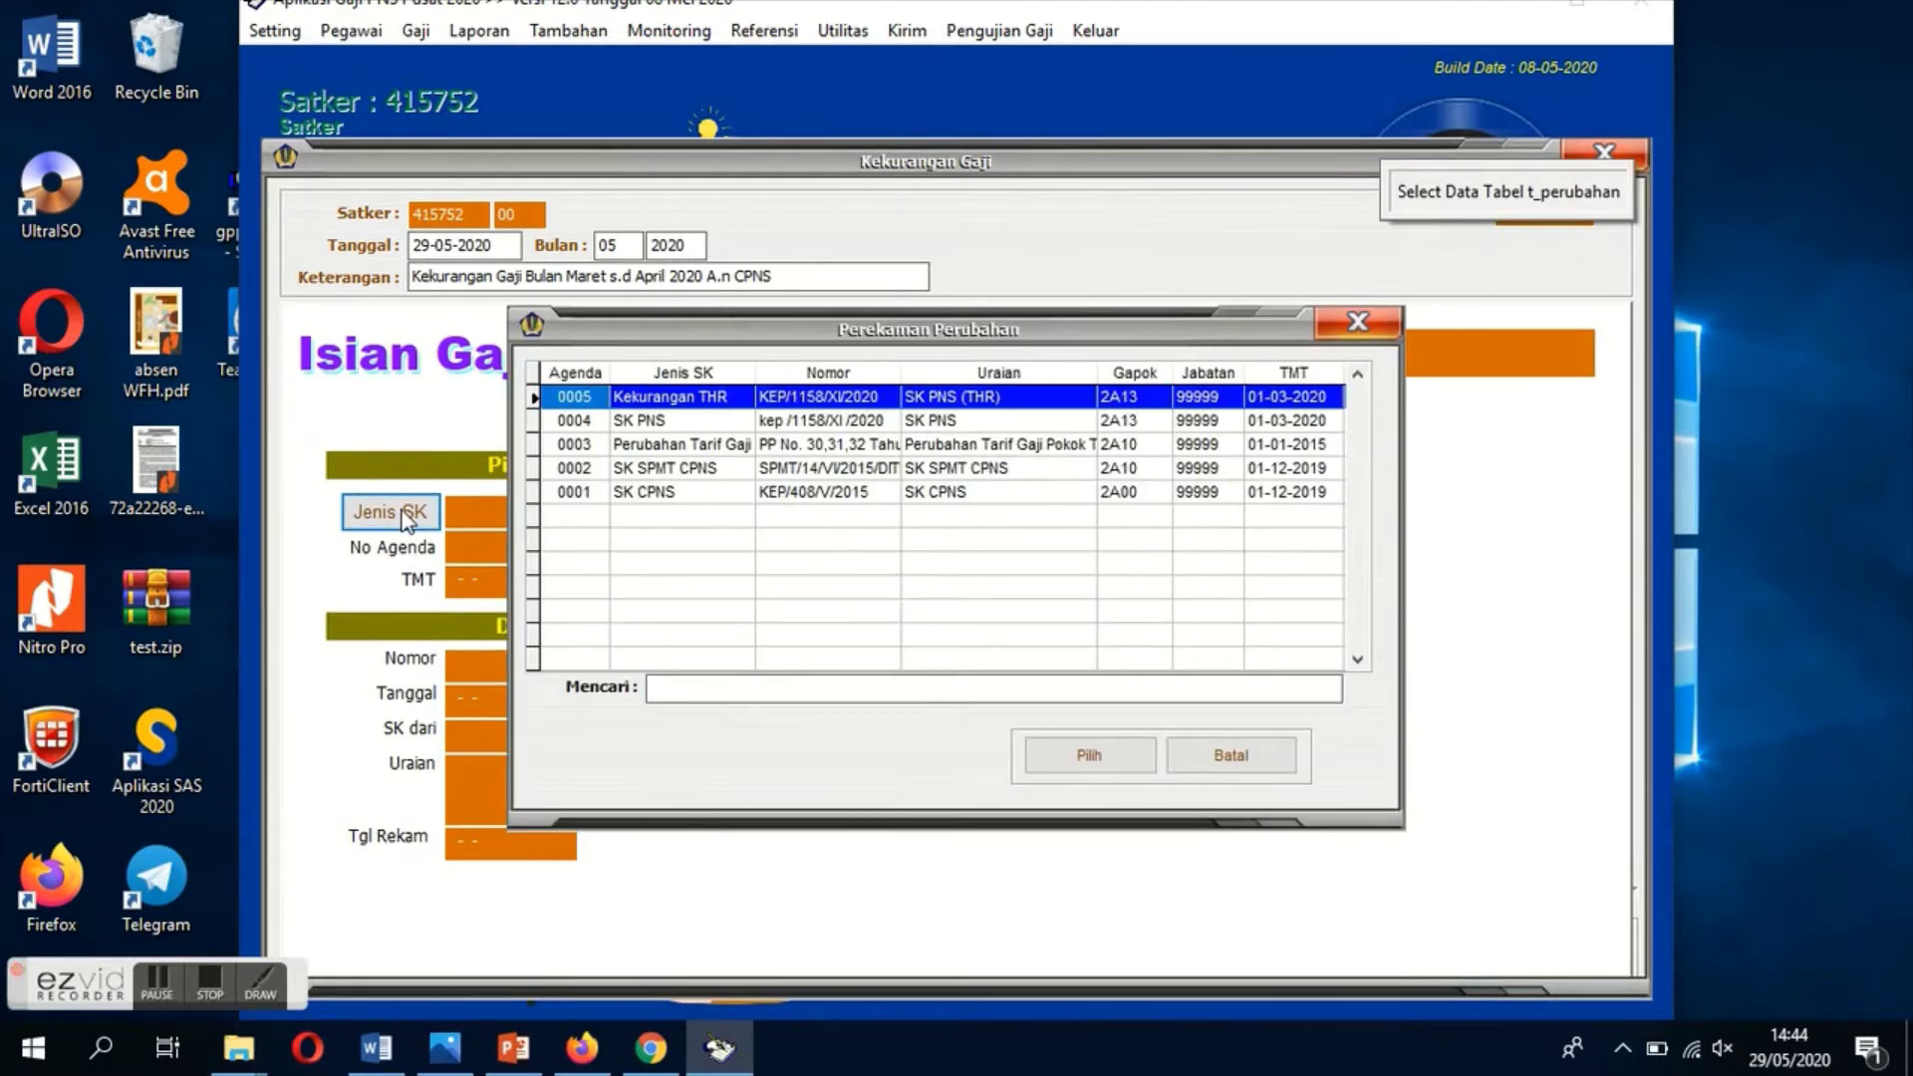
pyautogui.click(648, 420)
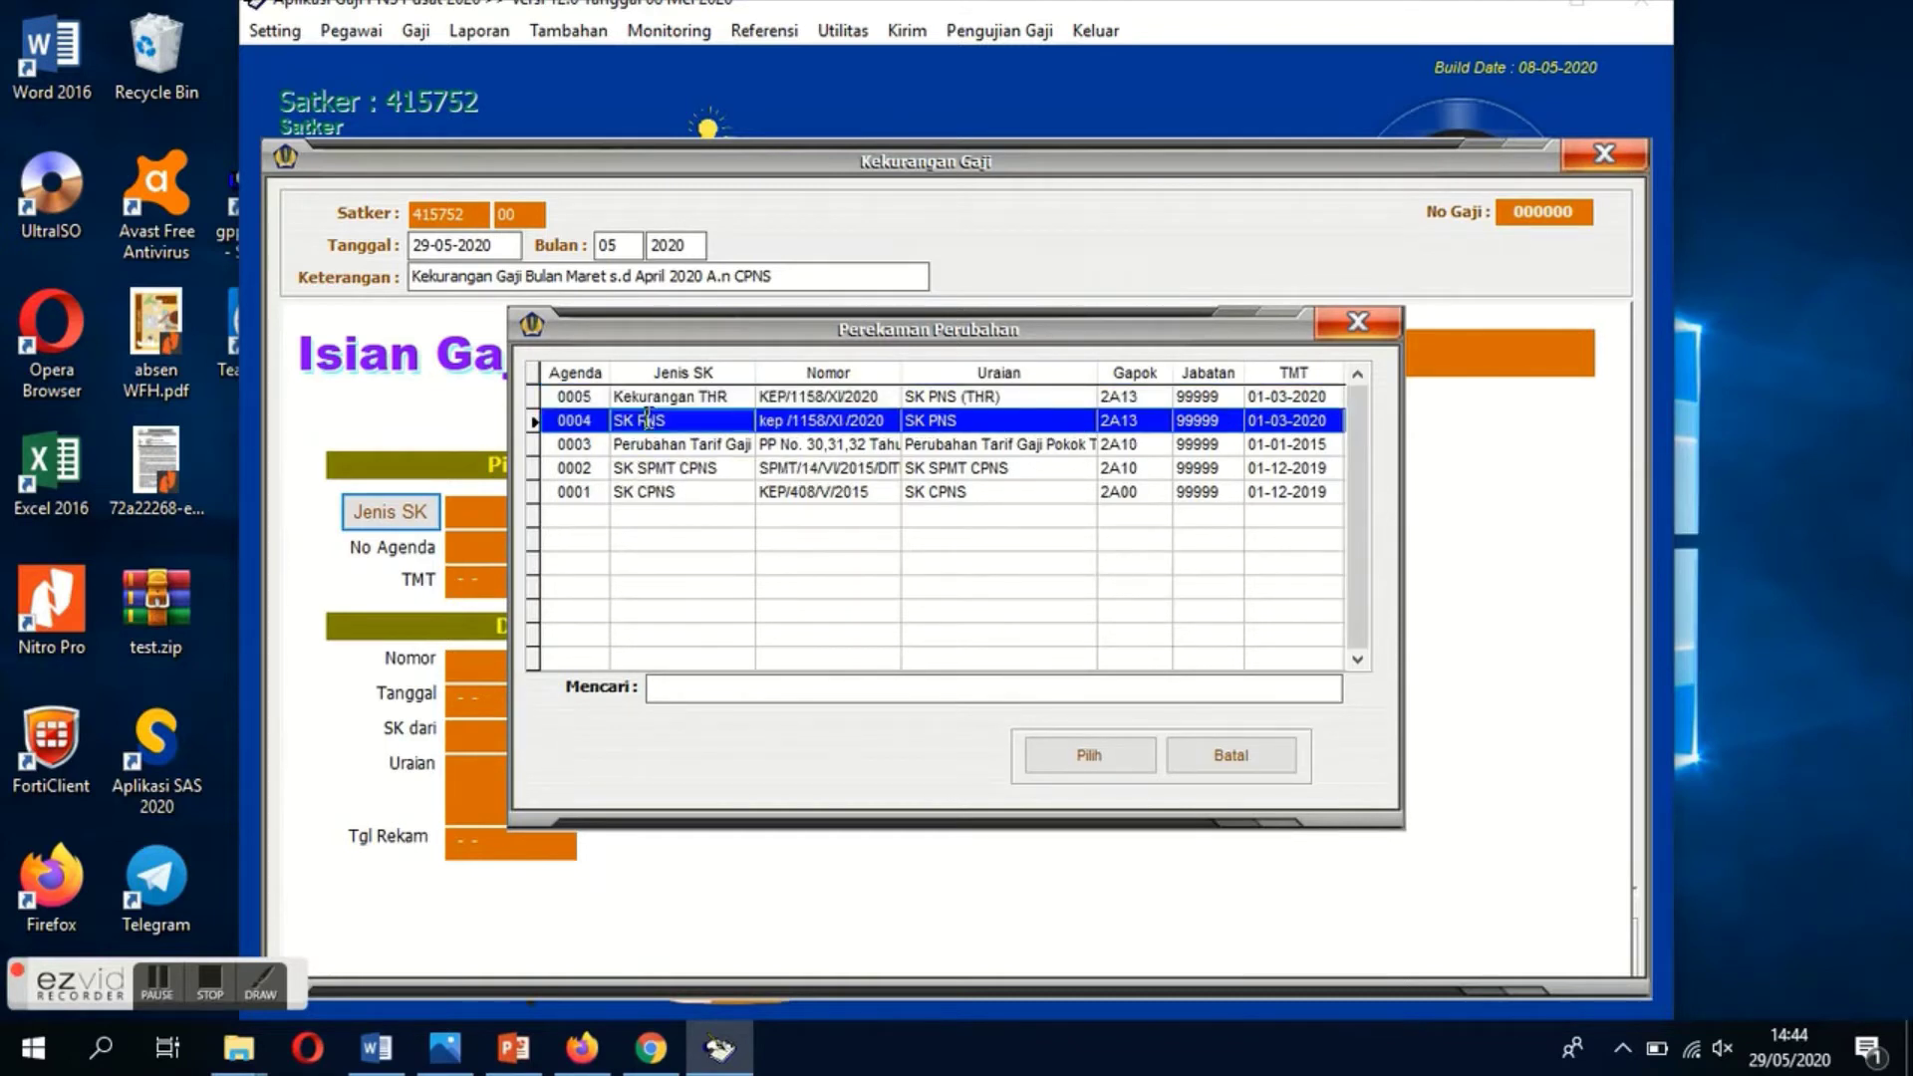
pyautogui.click(1090, 757)
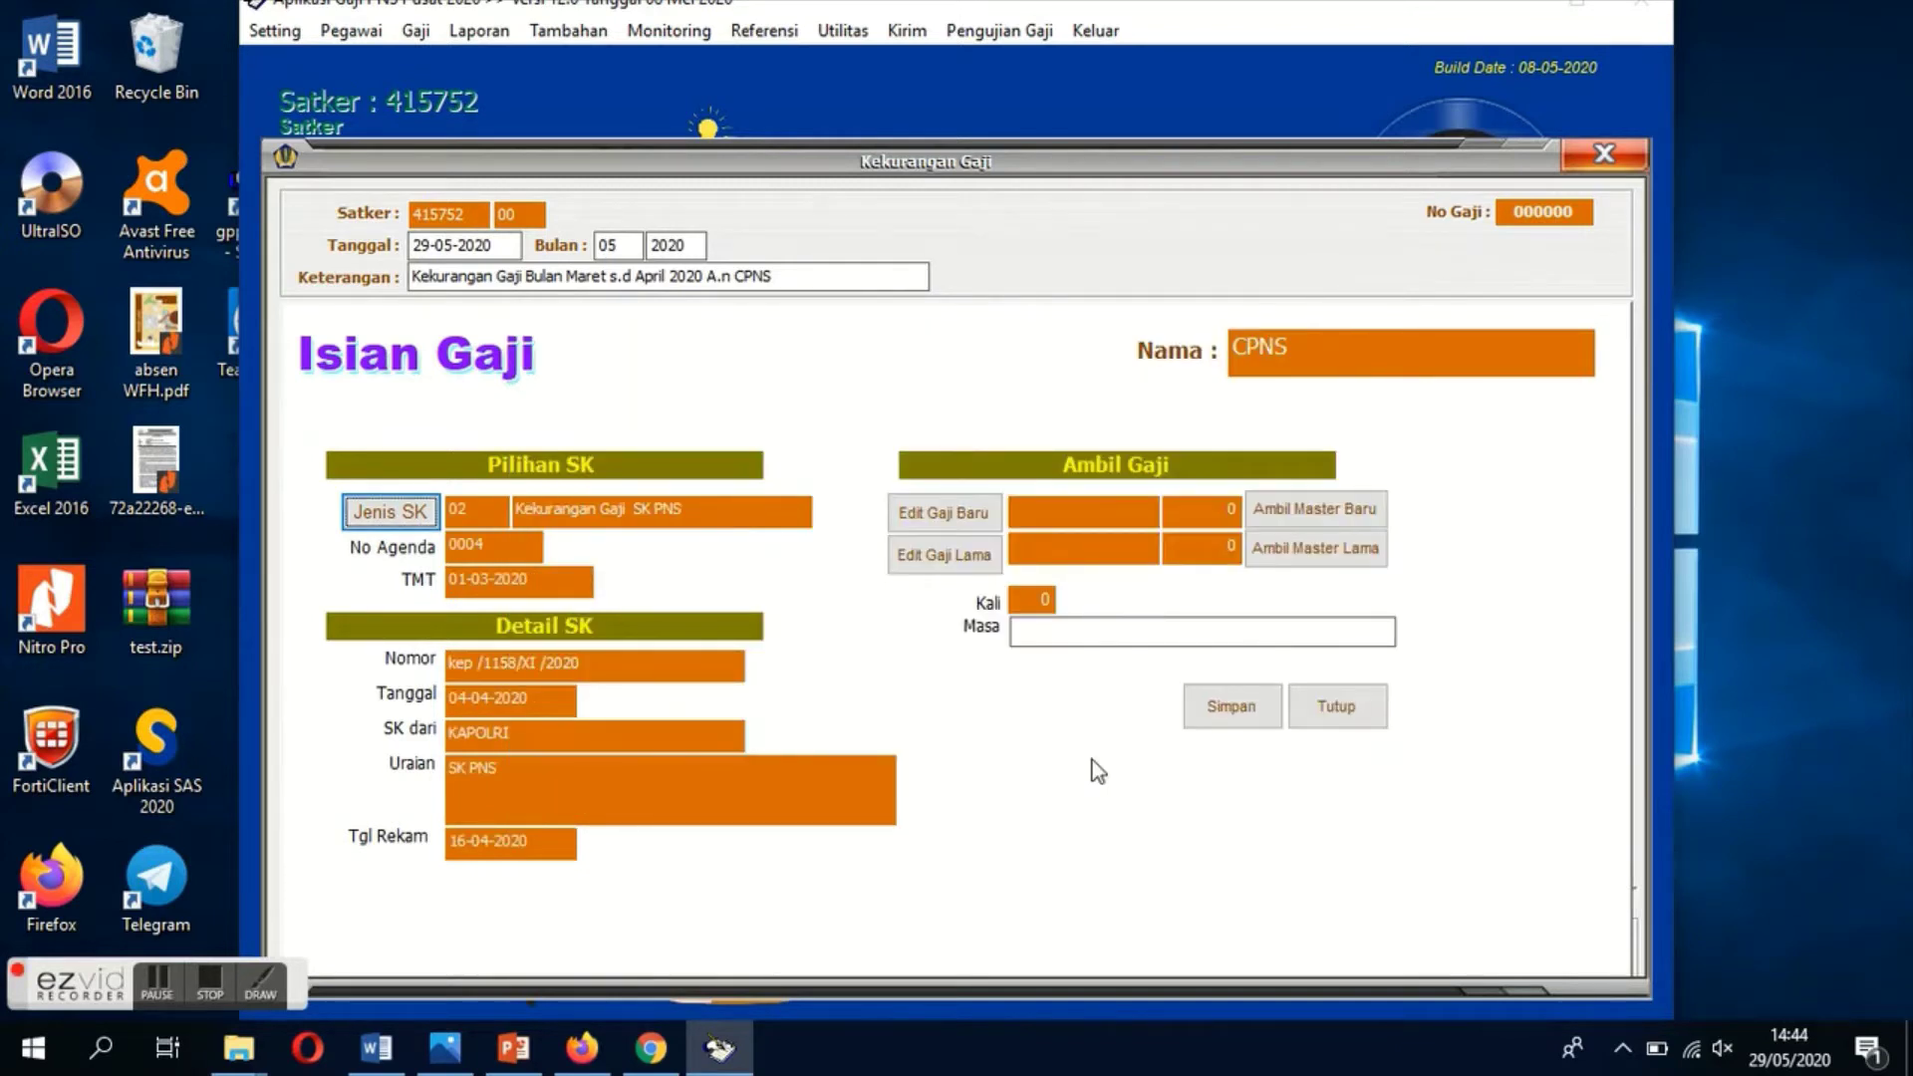
# - Load the Mei 2020 Gaji Induk master data as the employee's new salary
pyautogui.click(1277, 517)
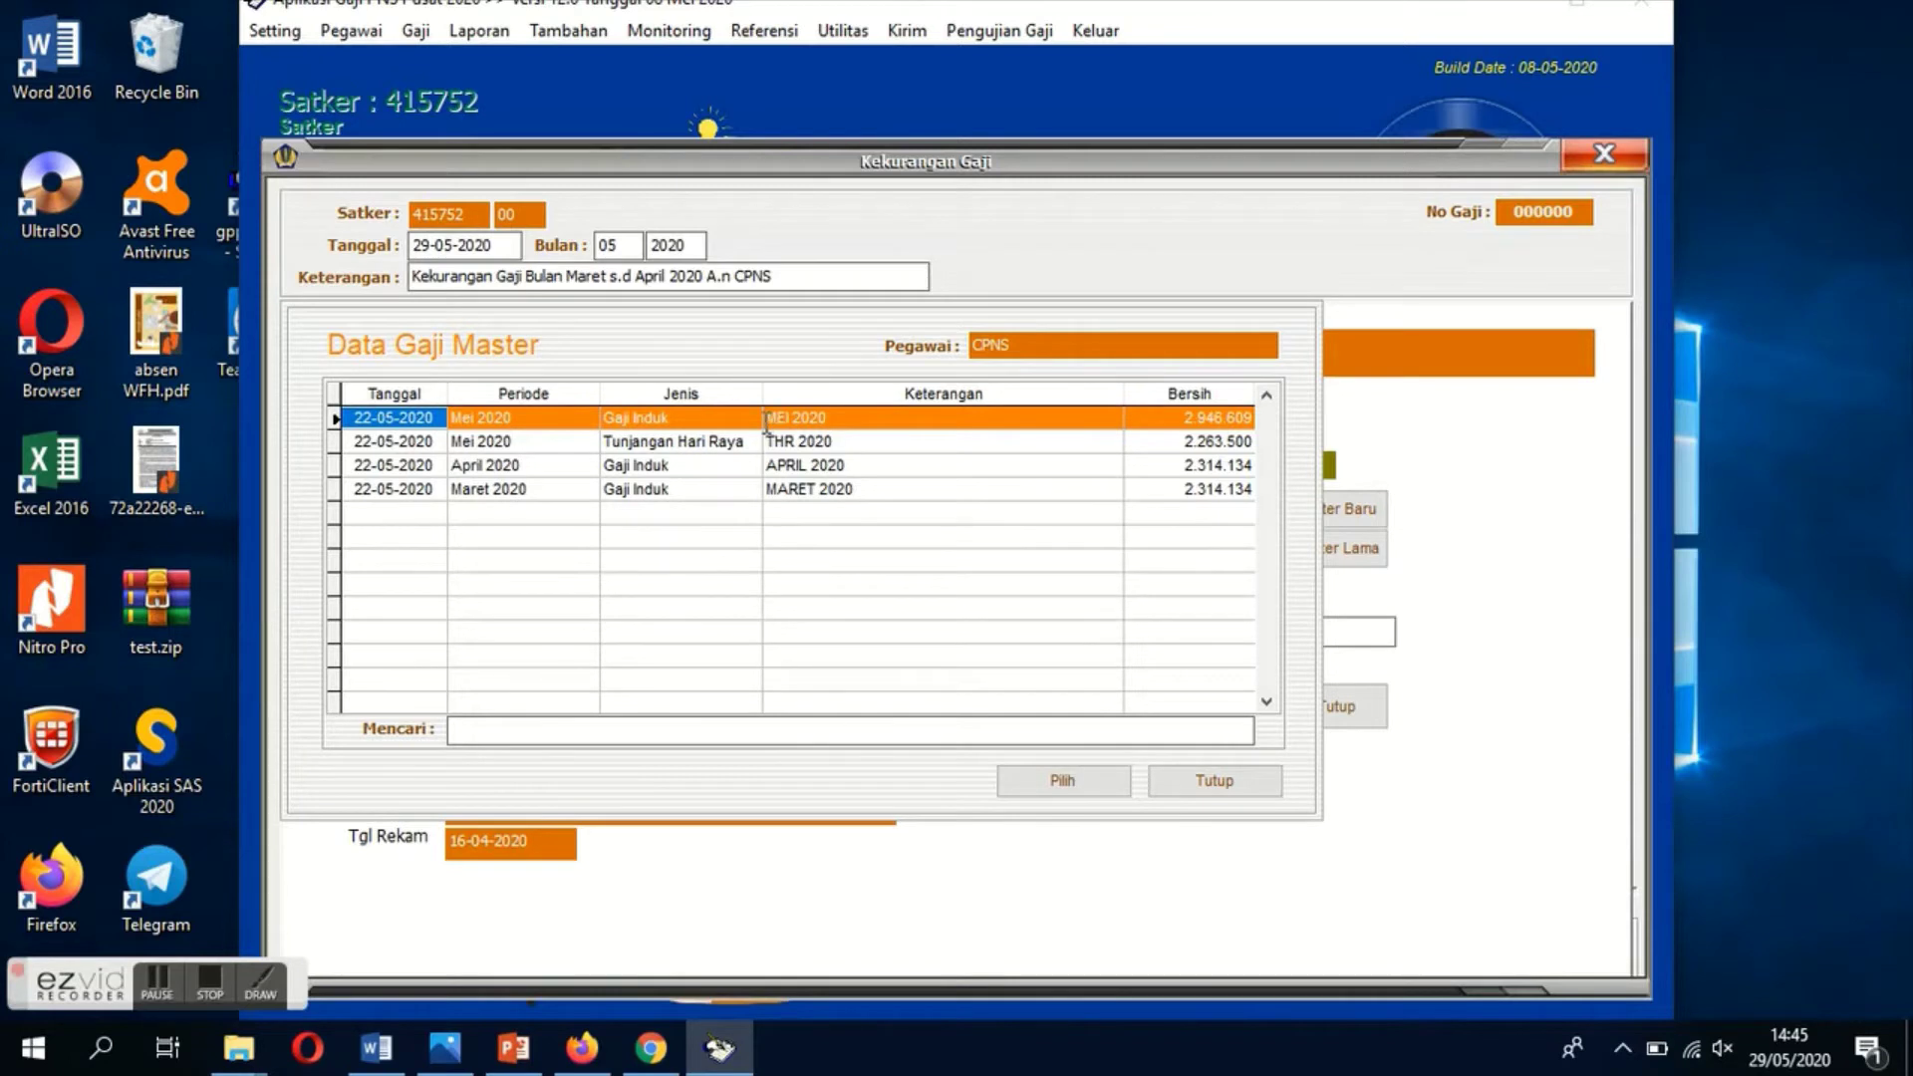
pyautogui.click(717, 413)
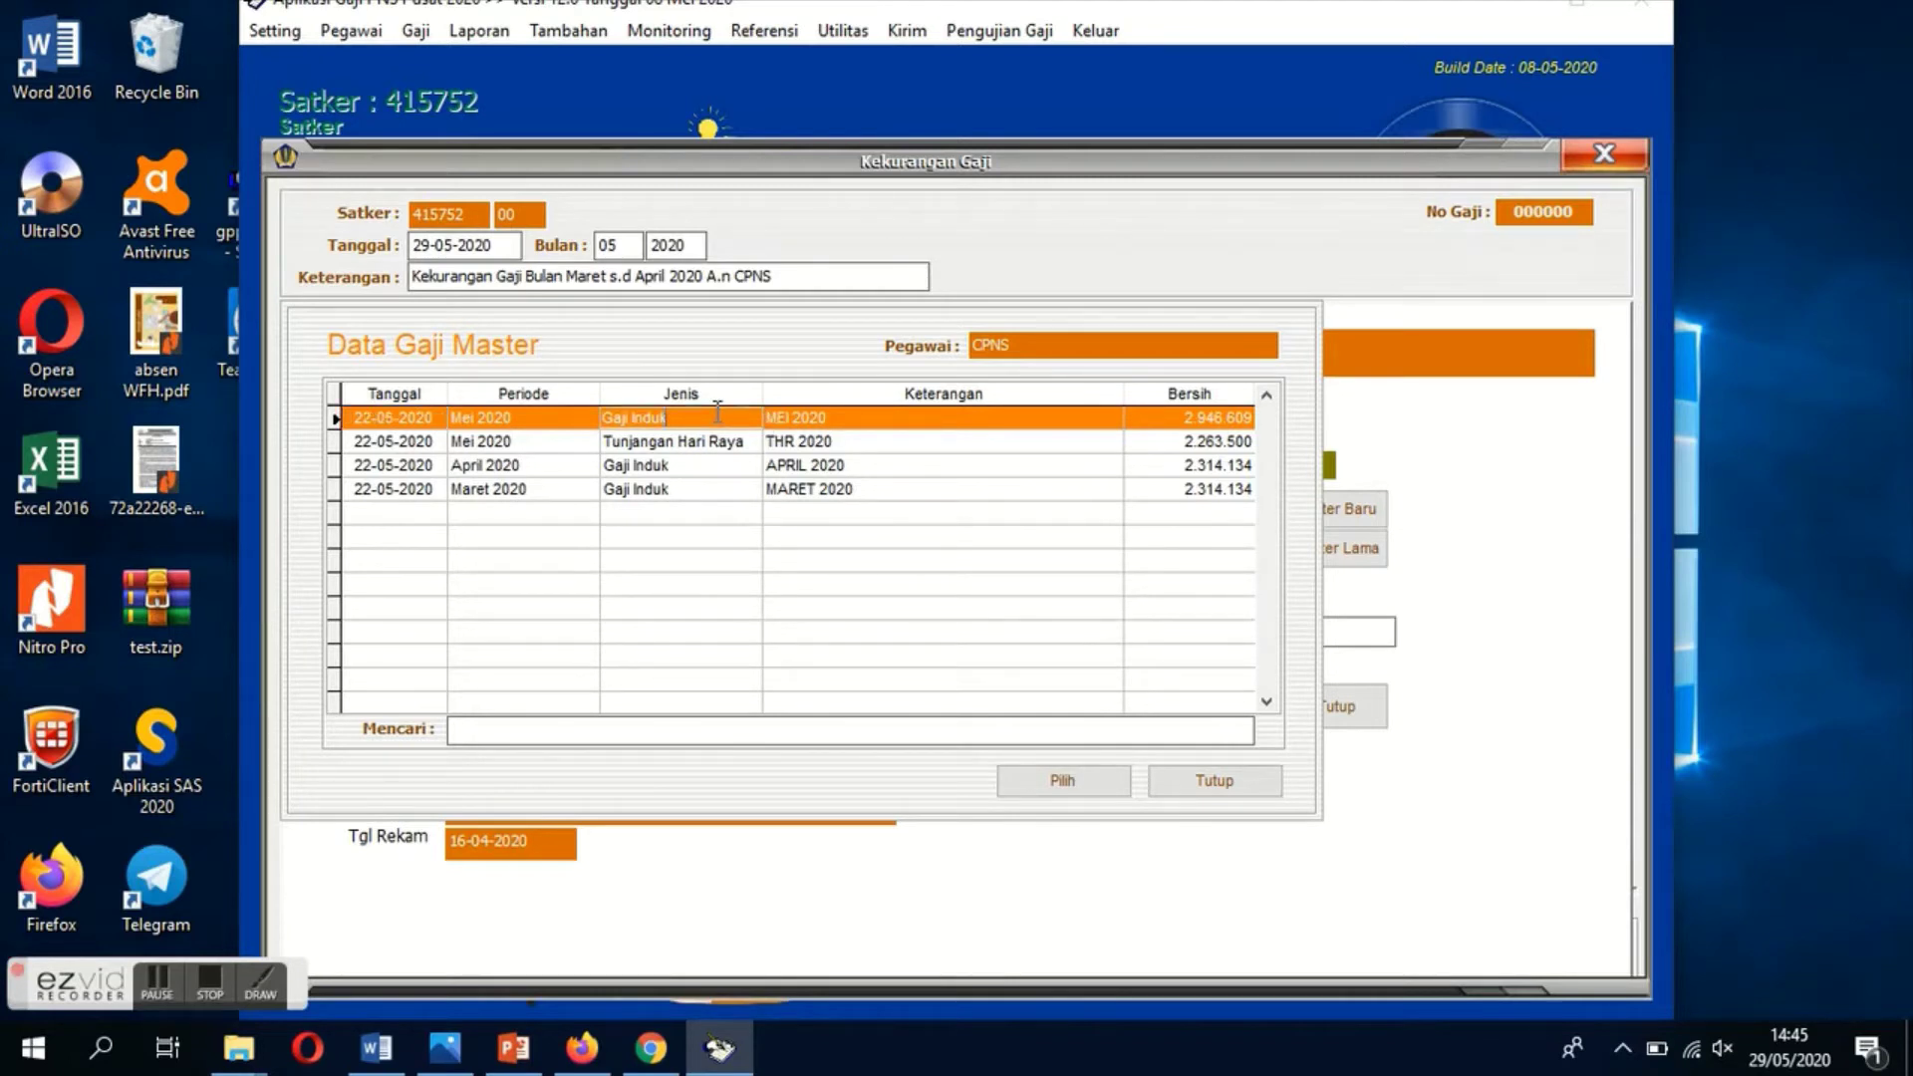
pyautogui.click(1042, 787)
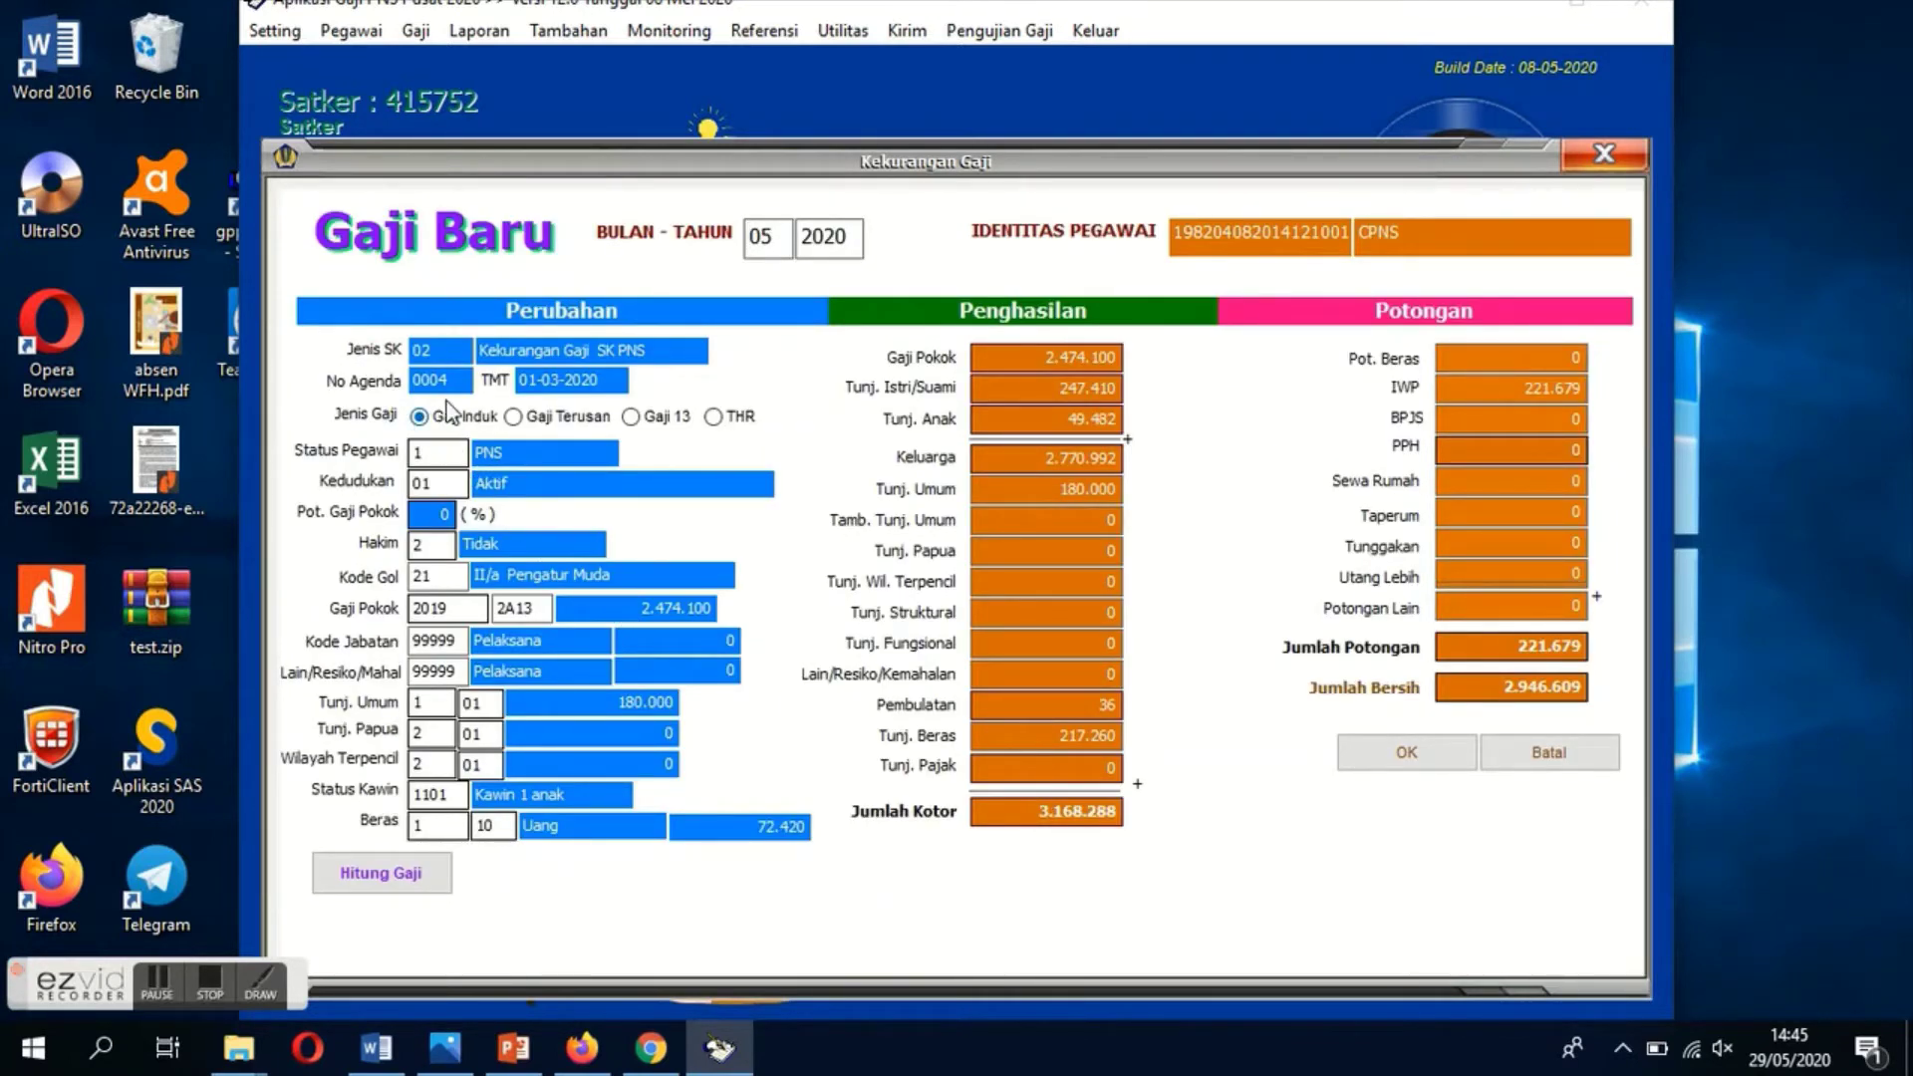
# - Go through the Gaji Baru fields from Status Pegawai to Beras, recalculate the new salary and accept it
pyautogui.click(416, 451)
pyautogui.press('Tab')
pyautogui.press('Tab')
pyautogui.press('Tab')
pyautogui.press('Tab')
pyautogui.press('Tab')
pyautogui.press('Tab')
pyautogui.press('Tab')
pyautogui.press('Tab')
pyautogui.press('Tab')
pyautogui.press('Tab')
pyautogui.press('Tab')
pyautogui.press('Tab')
pyautogui.press('Tab')
pyautogui.press('Tab')
pyautogui.press('Tab')
pyautogui.press('Tab')
pyautogui.press('Tab')
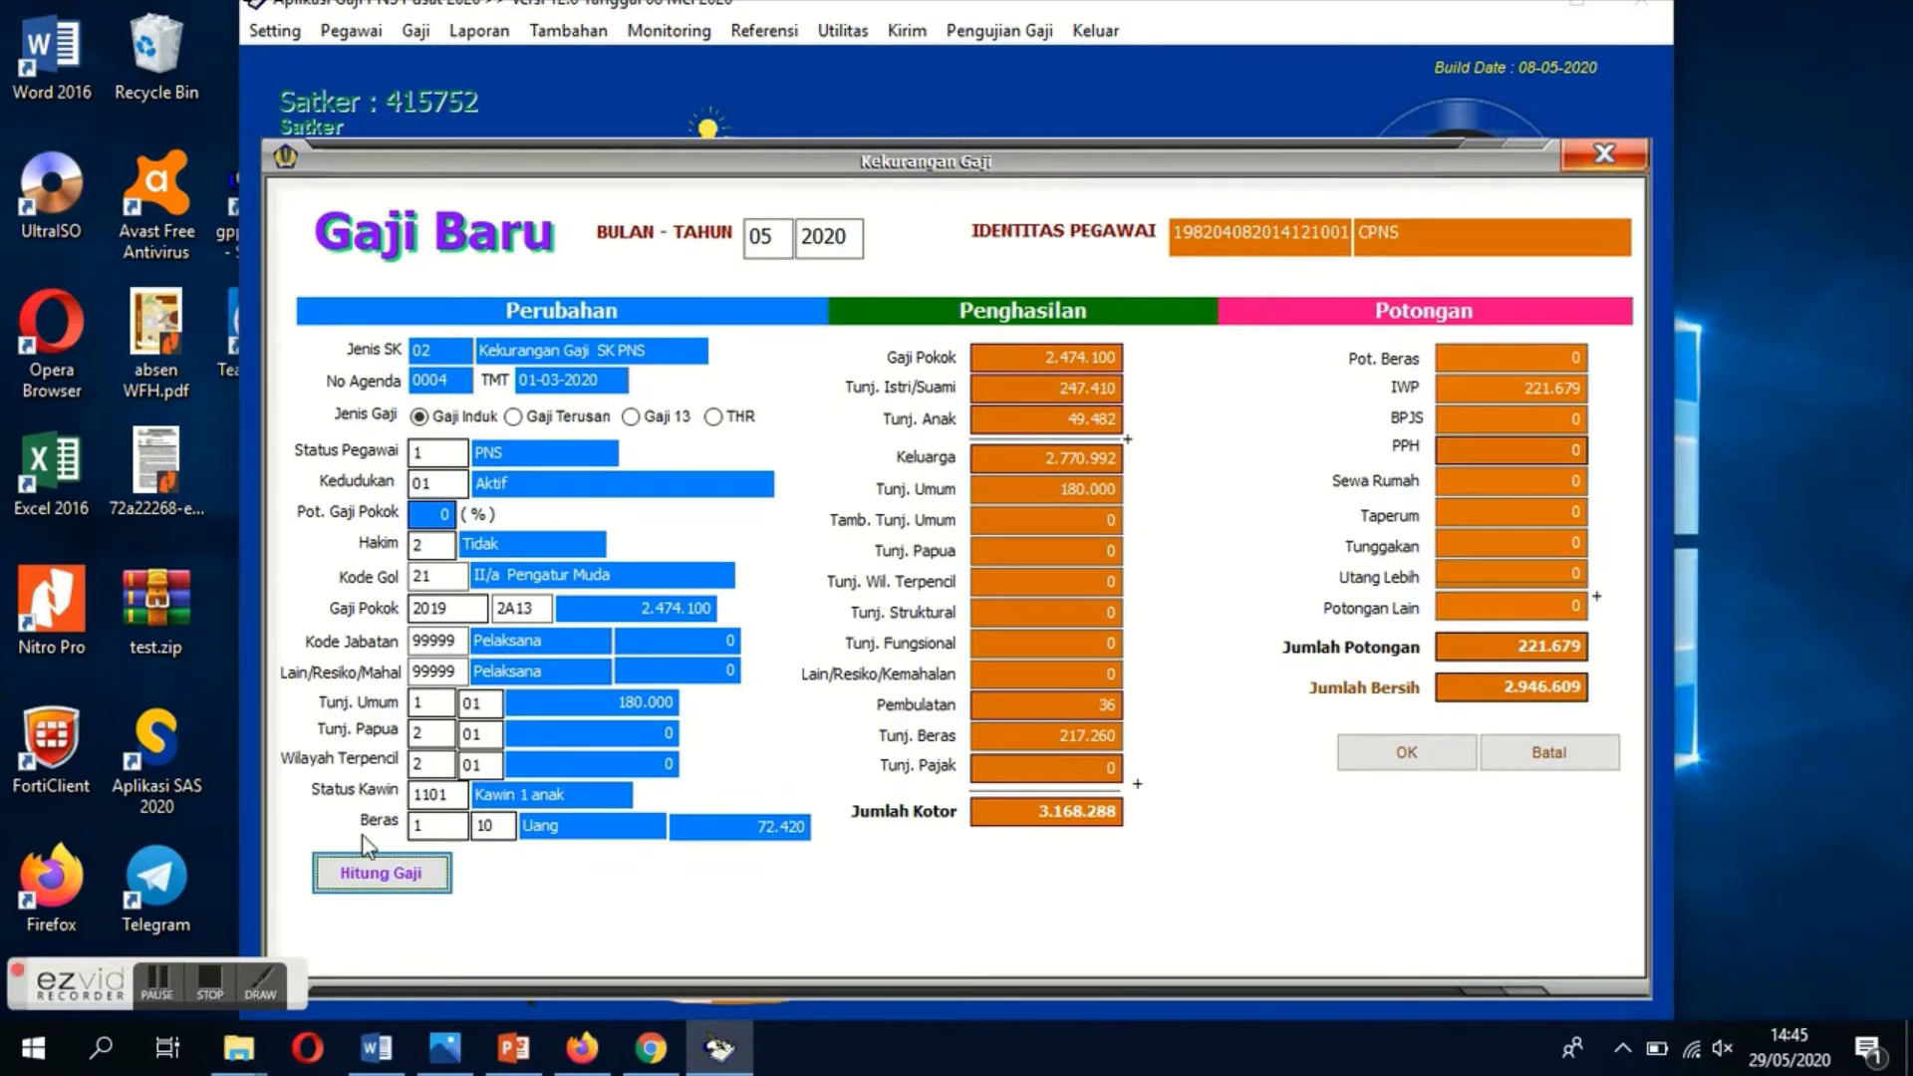
pyautogui.click(368, 875)
pyautogui.click(1371, 764)
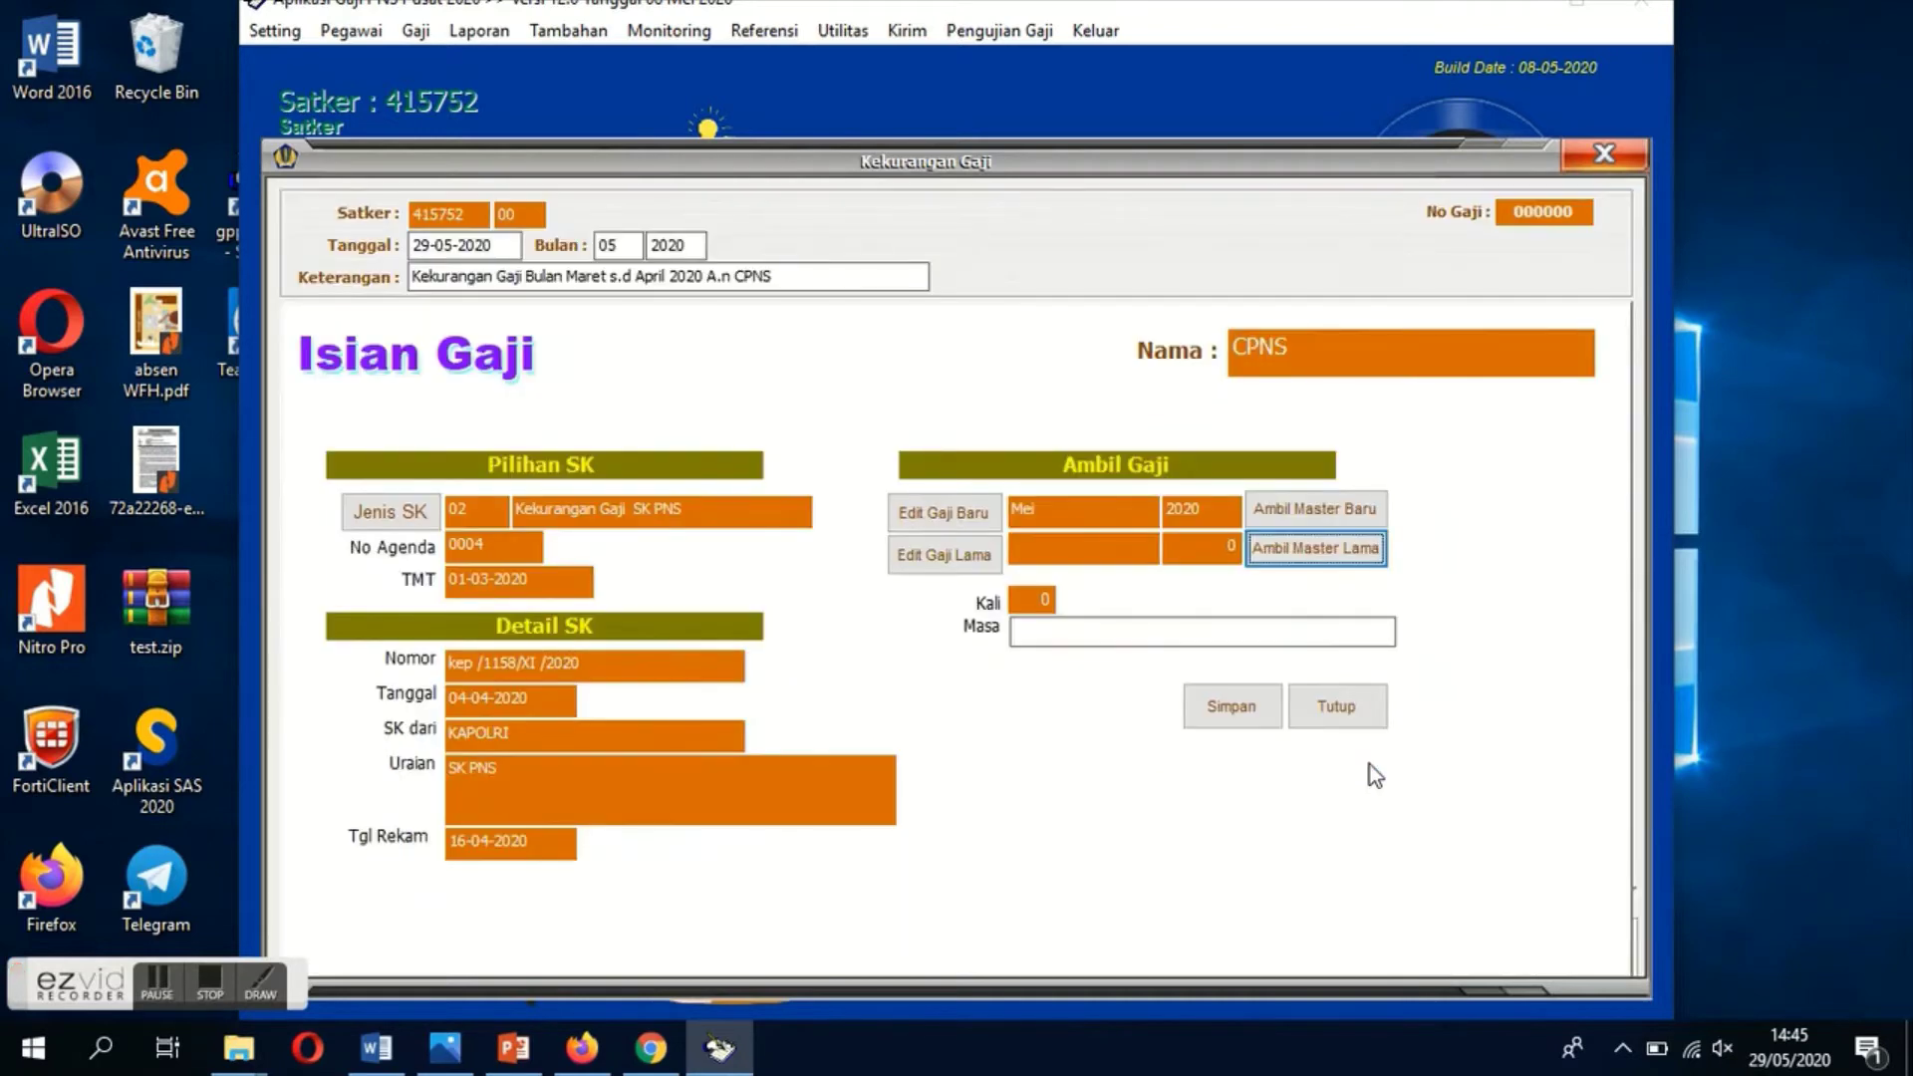
# - Load the Maret 2020 Gaji Induk master data as the employee's old salary
pyautogui.click(1314, 554)
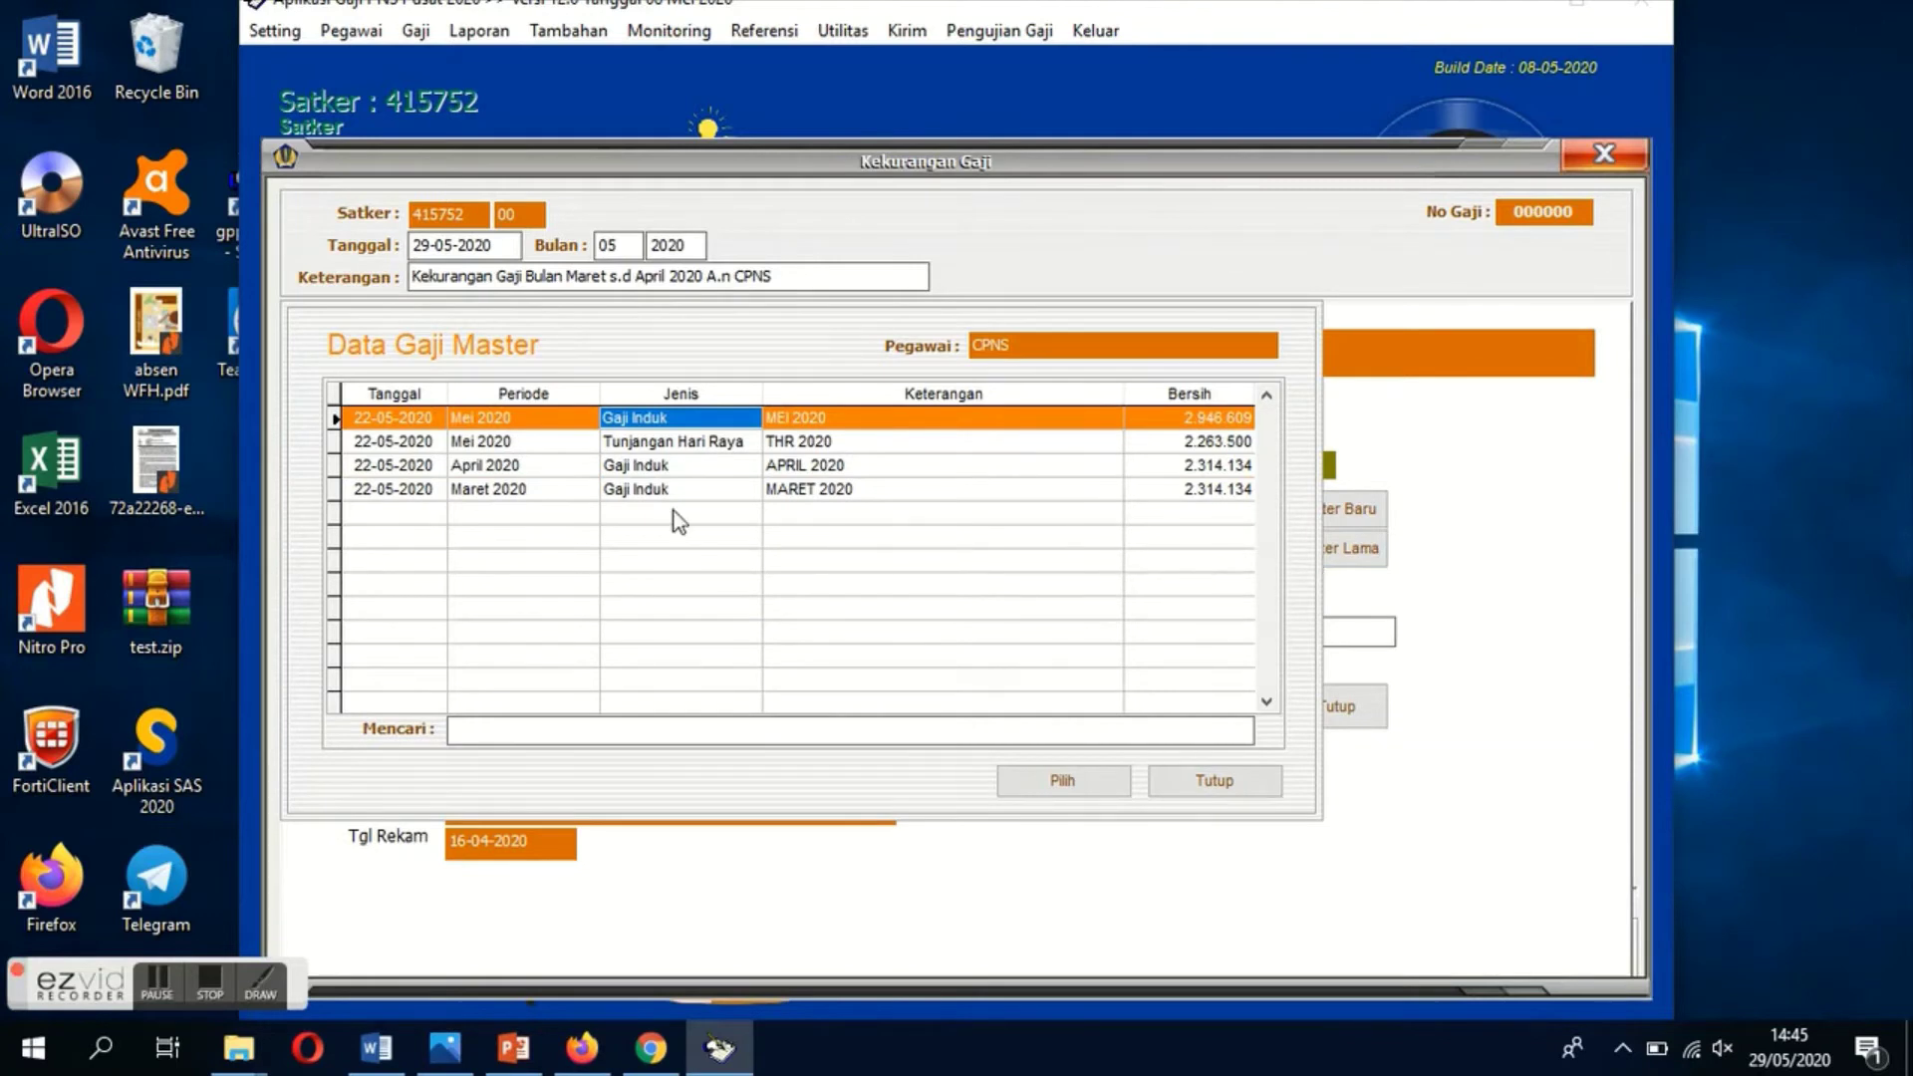
pyautogui.click(498, 489)
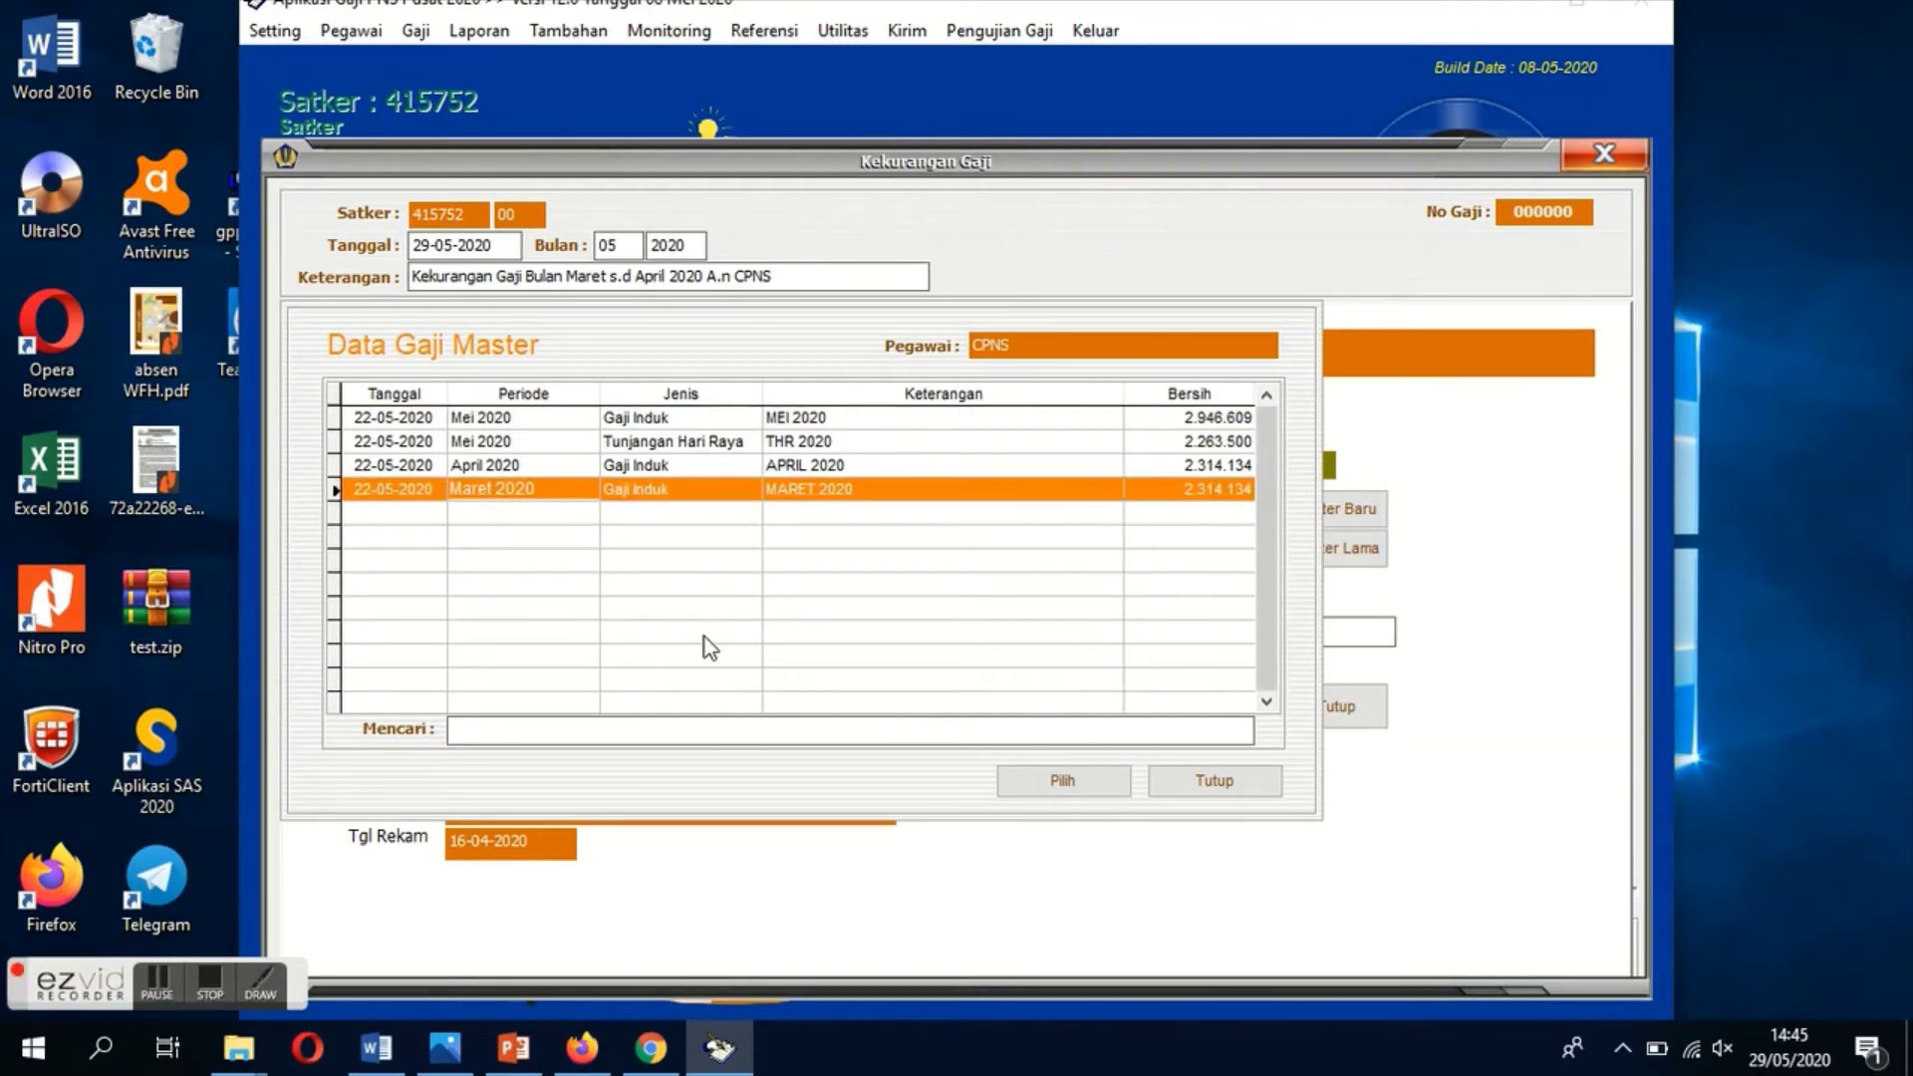
pyautogui.click(1064, 781)
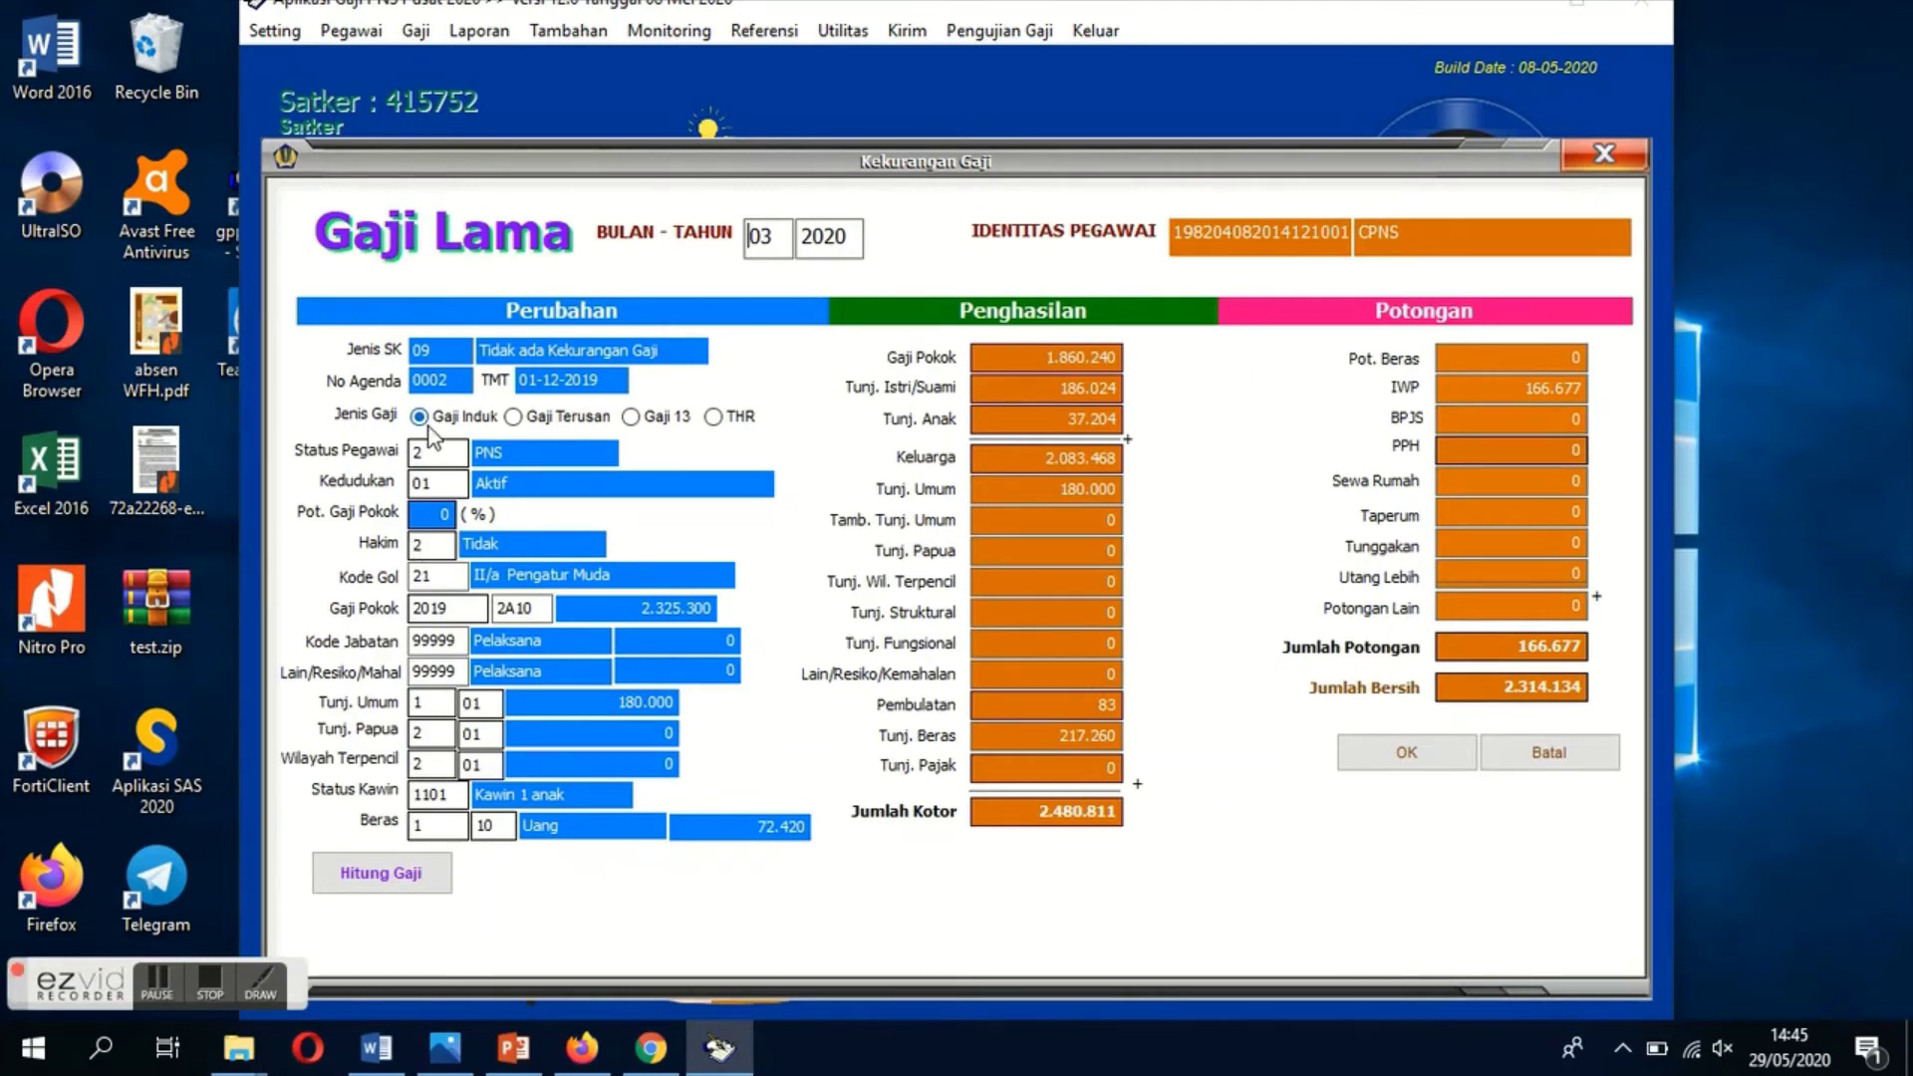
# - Keep Gaji Induk as the Gaji Lama type, go through its fields from Status Pegawai, recalculate the old salary and accept it
pyautogui.click(430, 427)
pyautogui.click(421, 454)
pyautogui.press('Return')
pyautogui.press('Return')
pyautogui.press('Return')
pyautogui.press('Return')
pyautogui.press('Return')
pyautogui.press('Return')
pyautogui.press('Return')
pyautogui.press('Return')
pyautogui.press('Return')
pyautogui.press('Return')
pyautogui.press('Return')
pyautogui.press('Return')
pyautogui.press('Return')
pyautogui.press('Return')
pyautogui.press('Return')
pyautogui.press('Return')
pyautogui.press('Return')
pyautogui.press('Return')
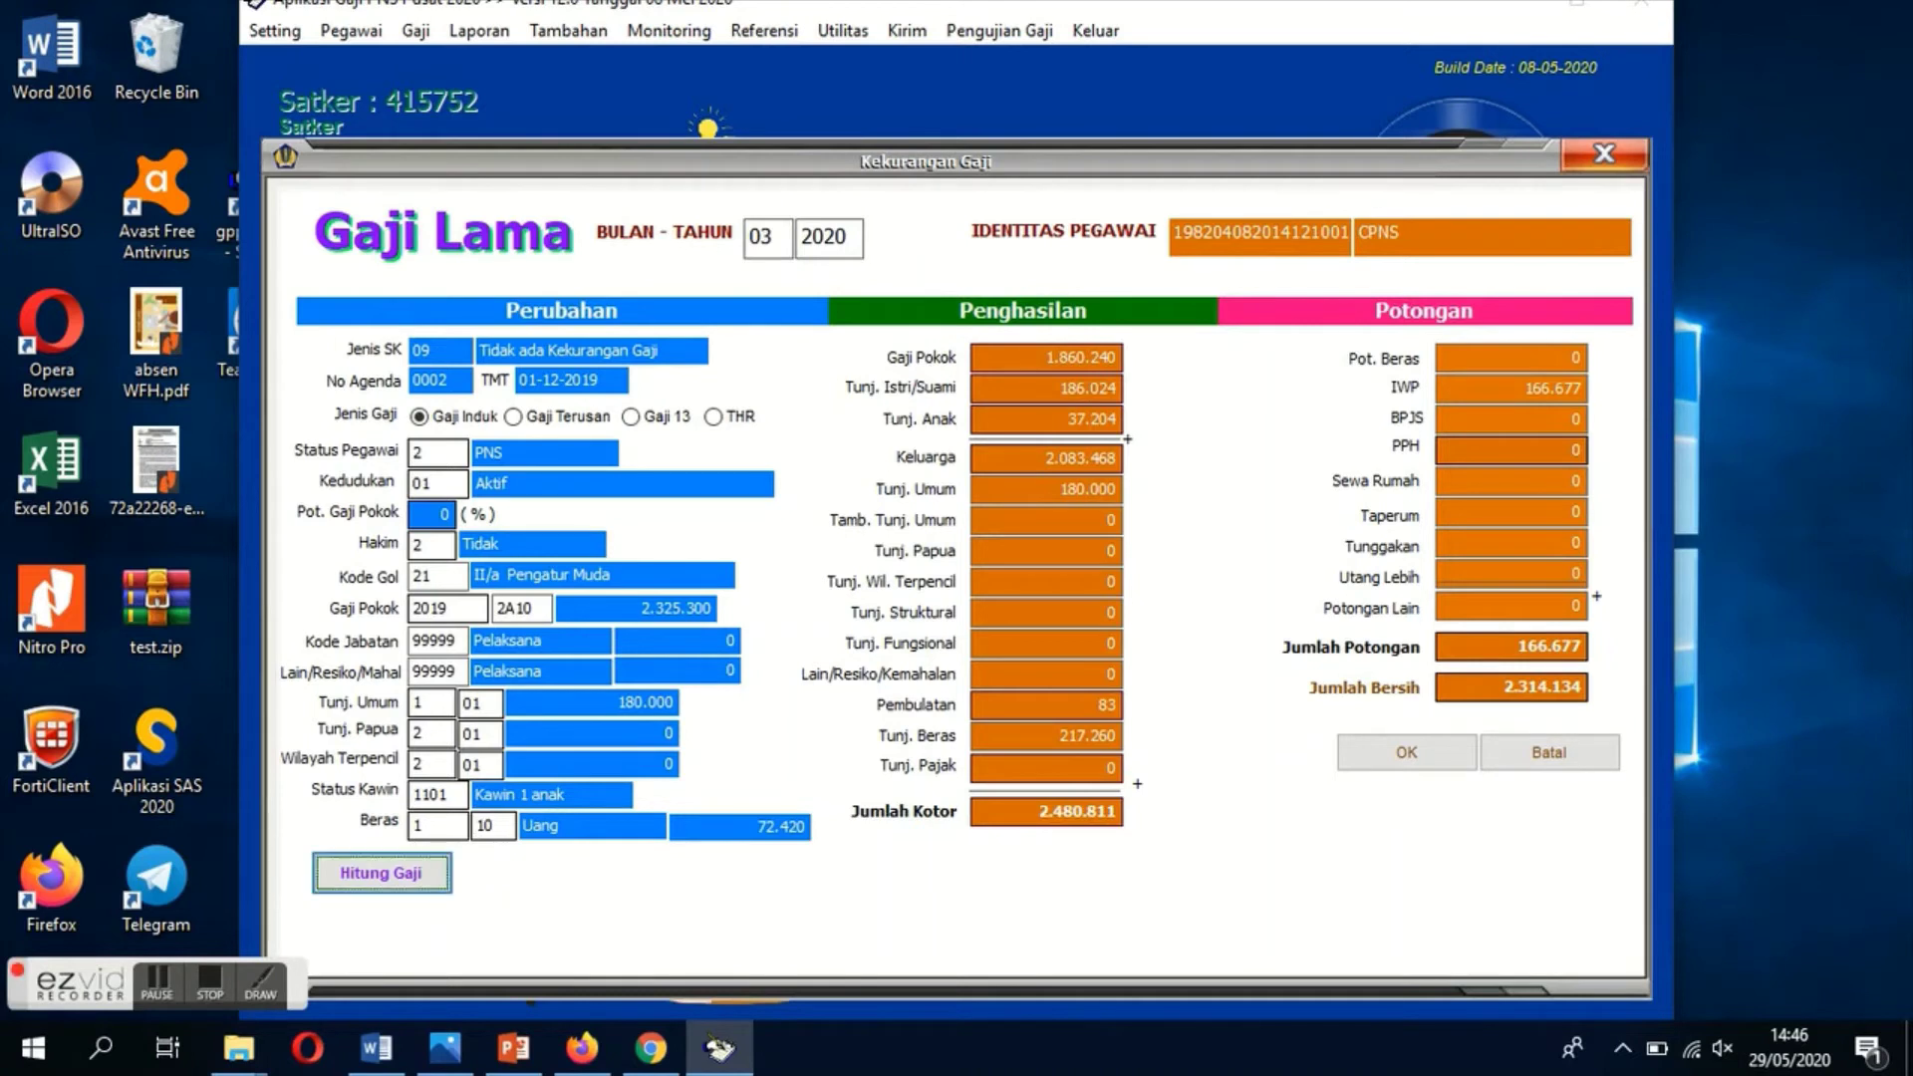
pyautogui.click(366, 879)
pyautogui.click(1374, 759)
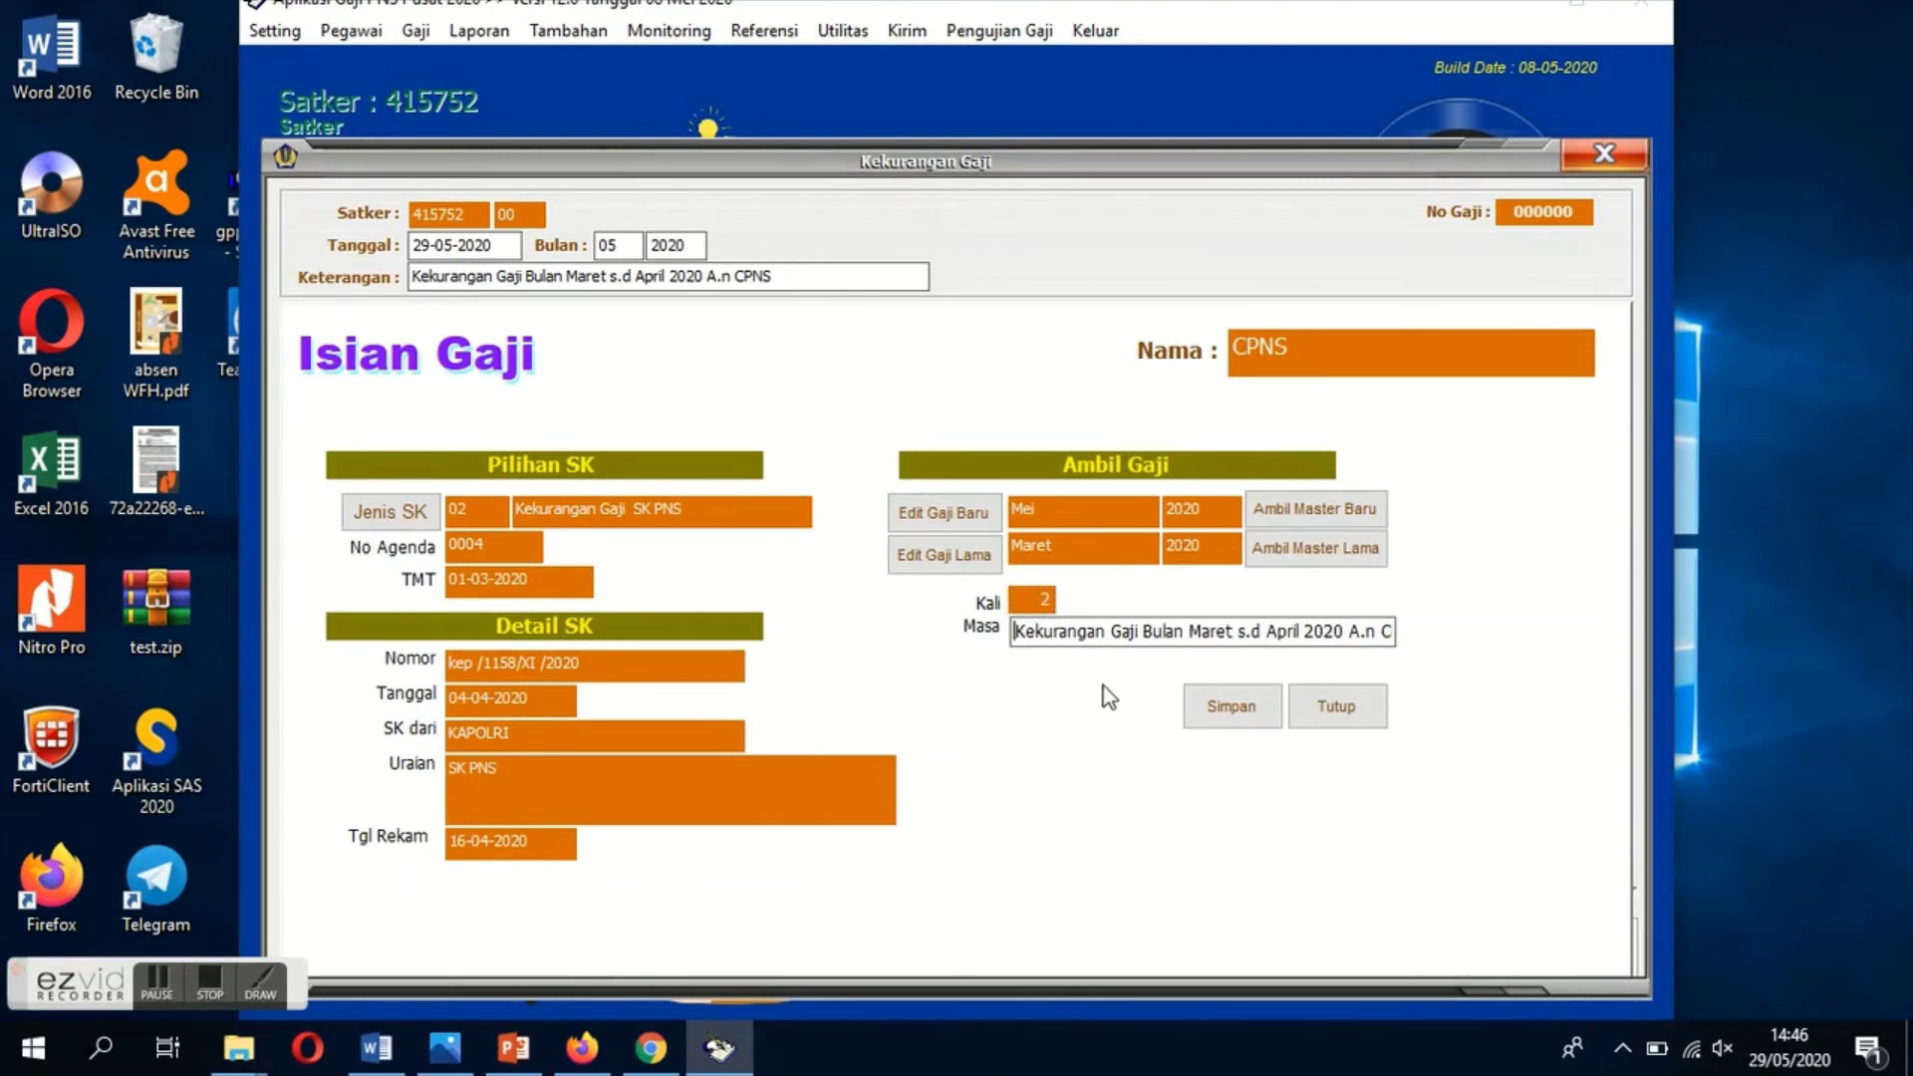
# - Save the Isian Gaji entry, affirming that its Masa text matches the Keterangan, and review the employee's computed salary shortfall
pyautogui.click(1228, 708)
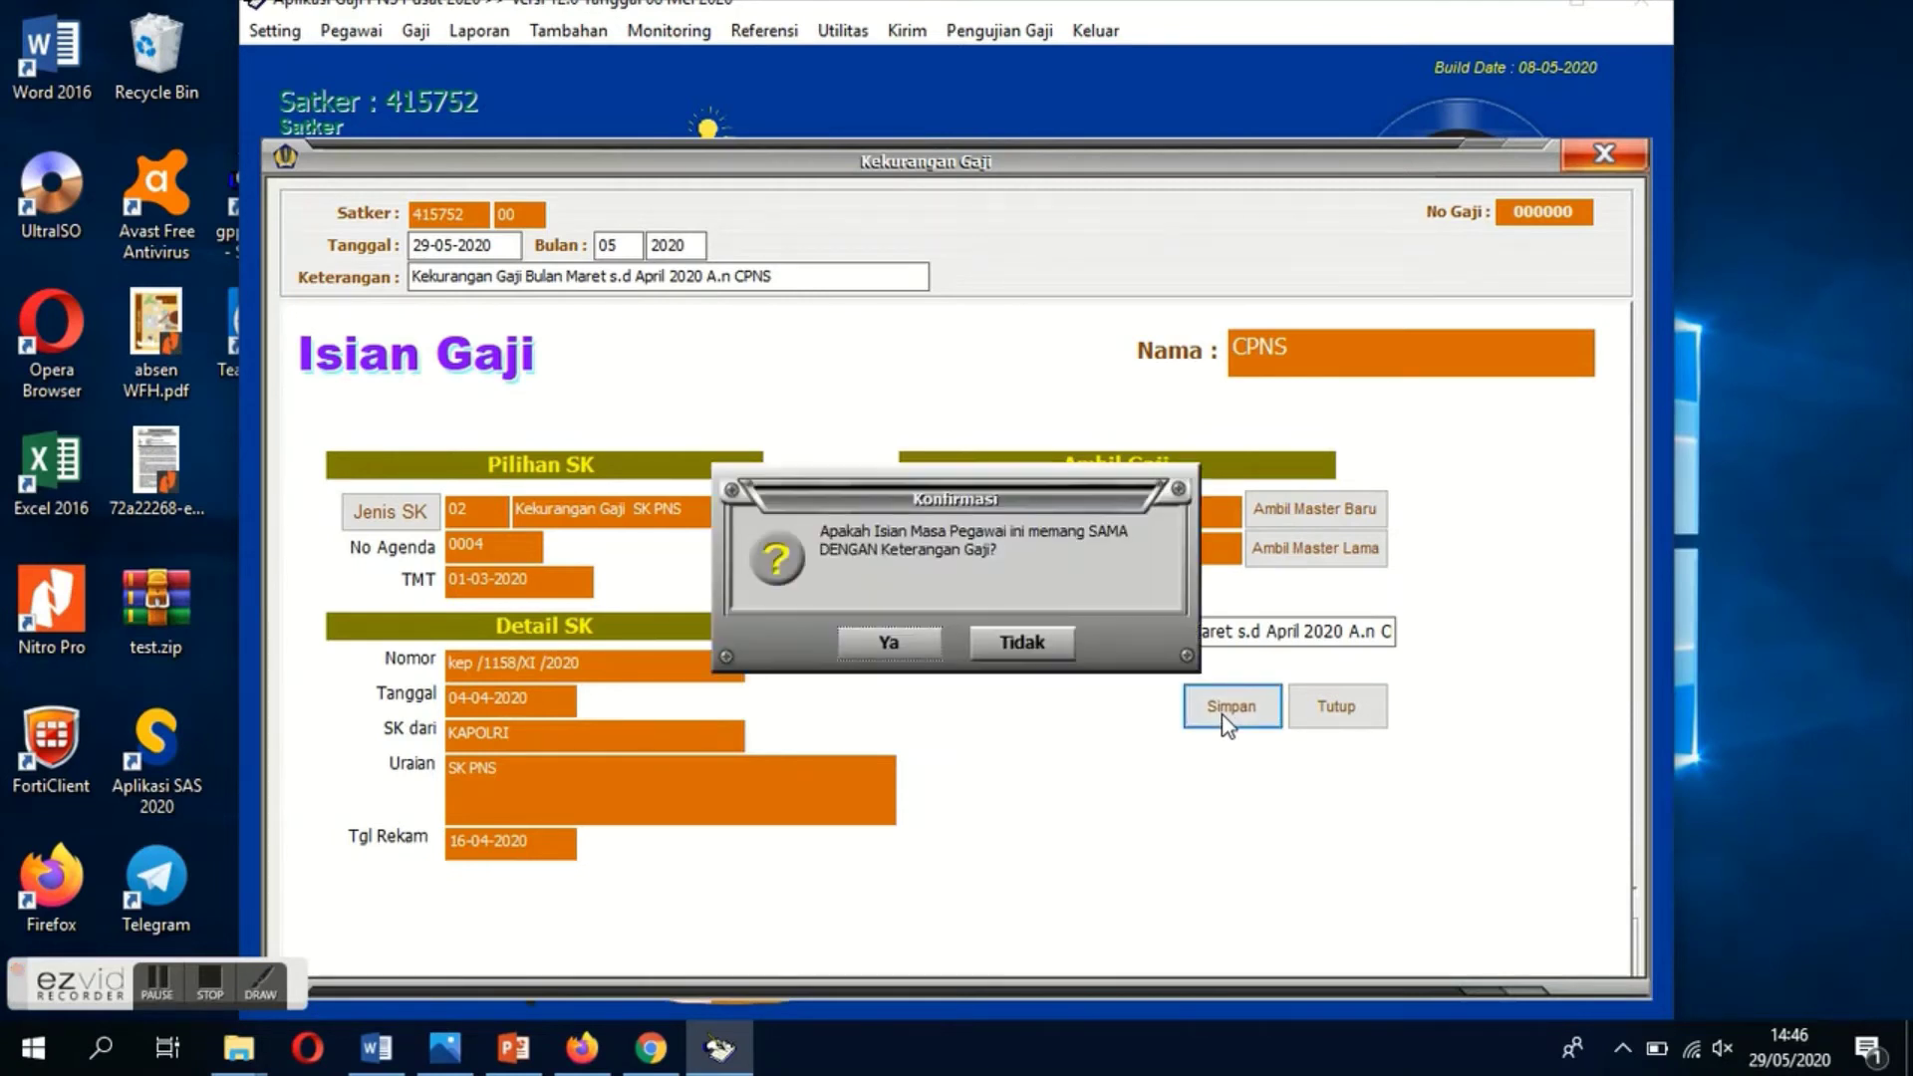
pyautogui.click(883, 642)
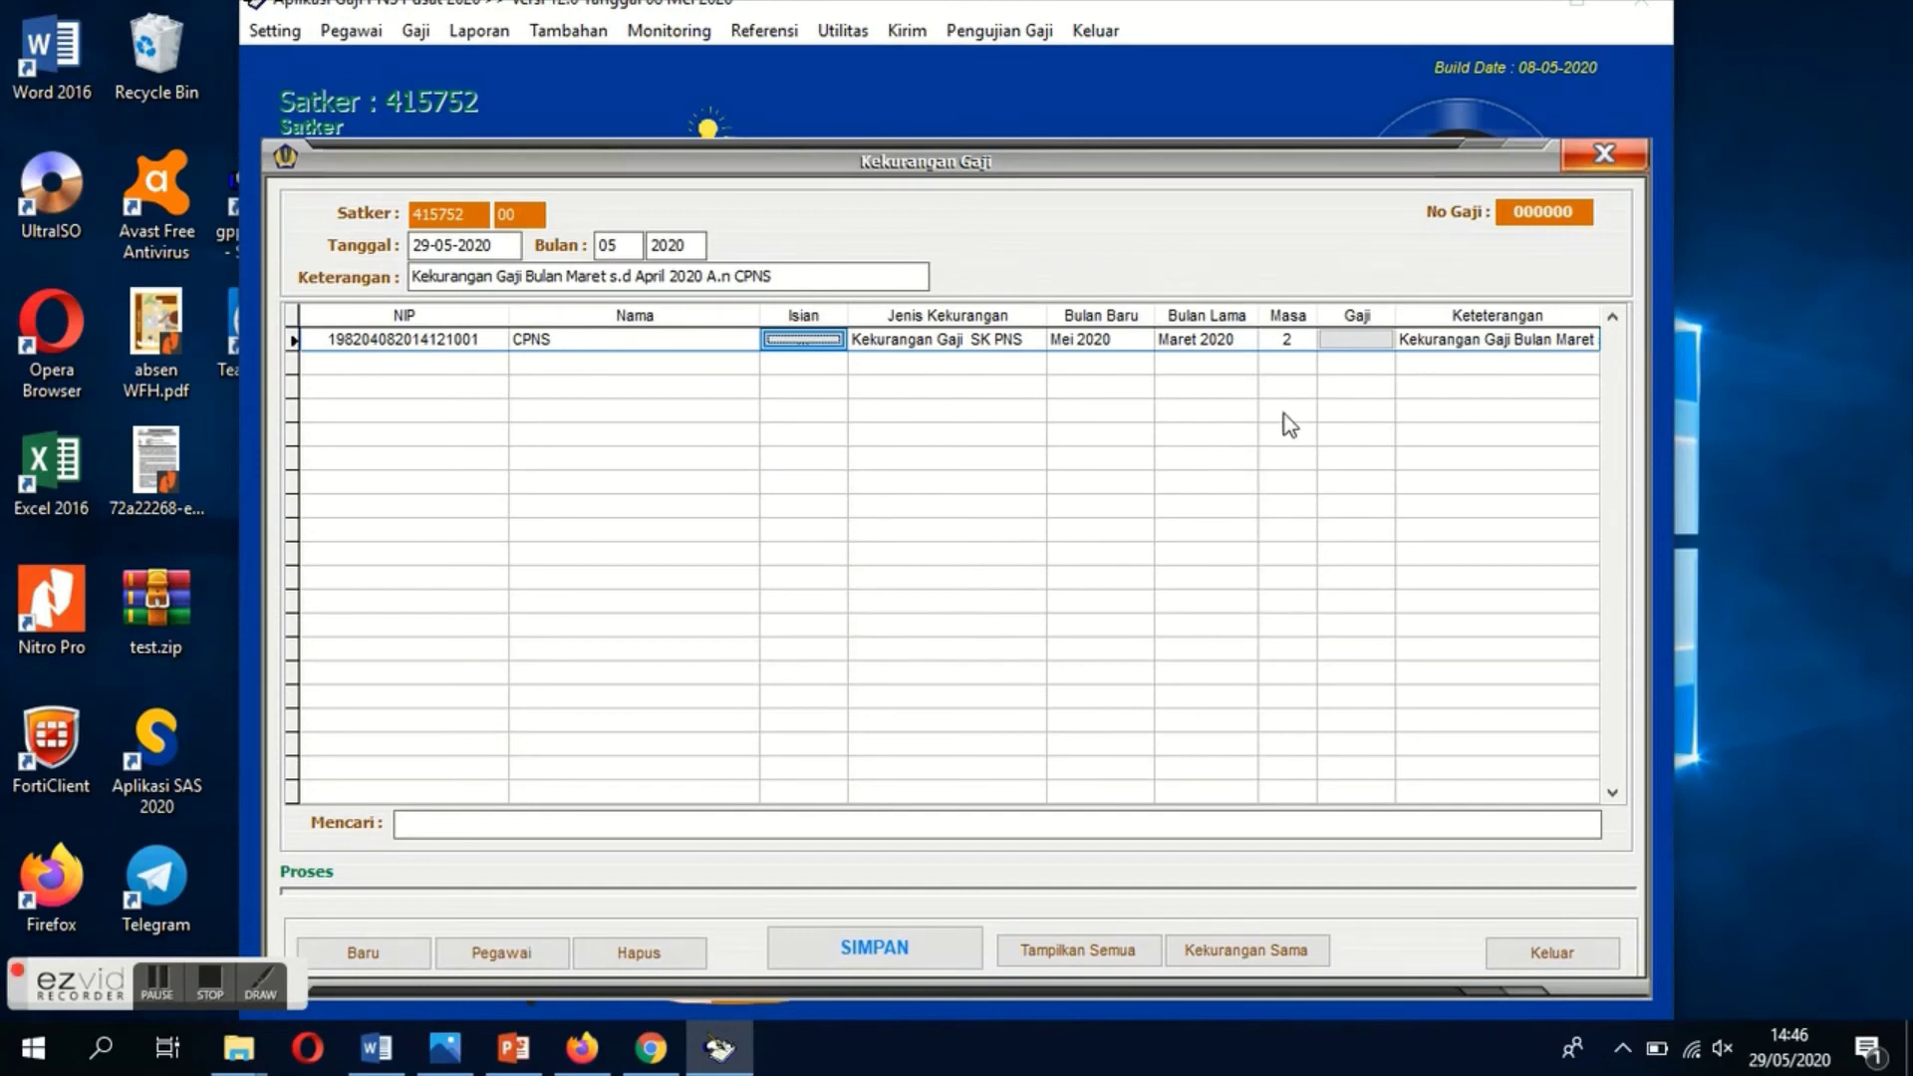
pyautogui.doubleClick(1362, 343)
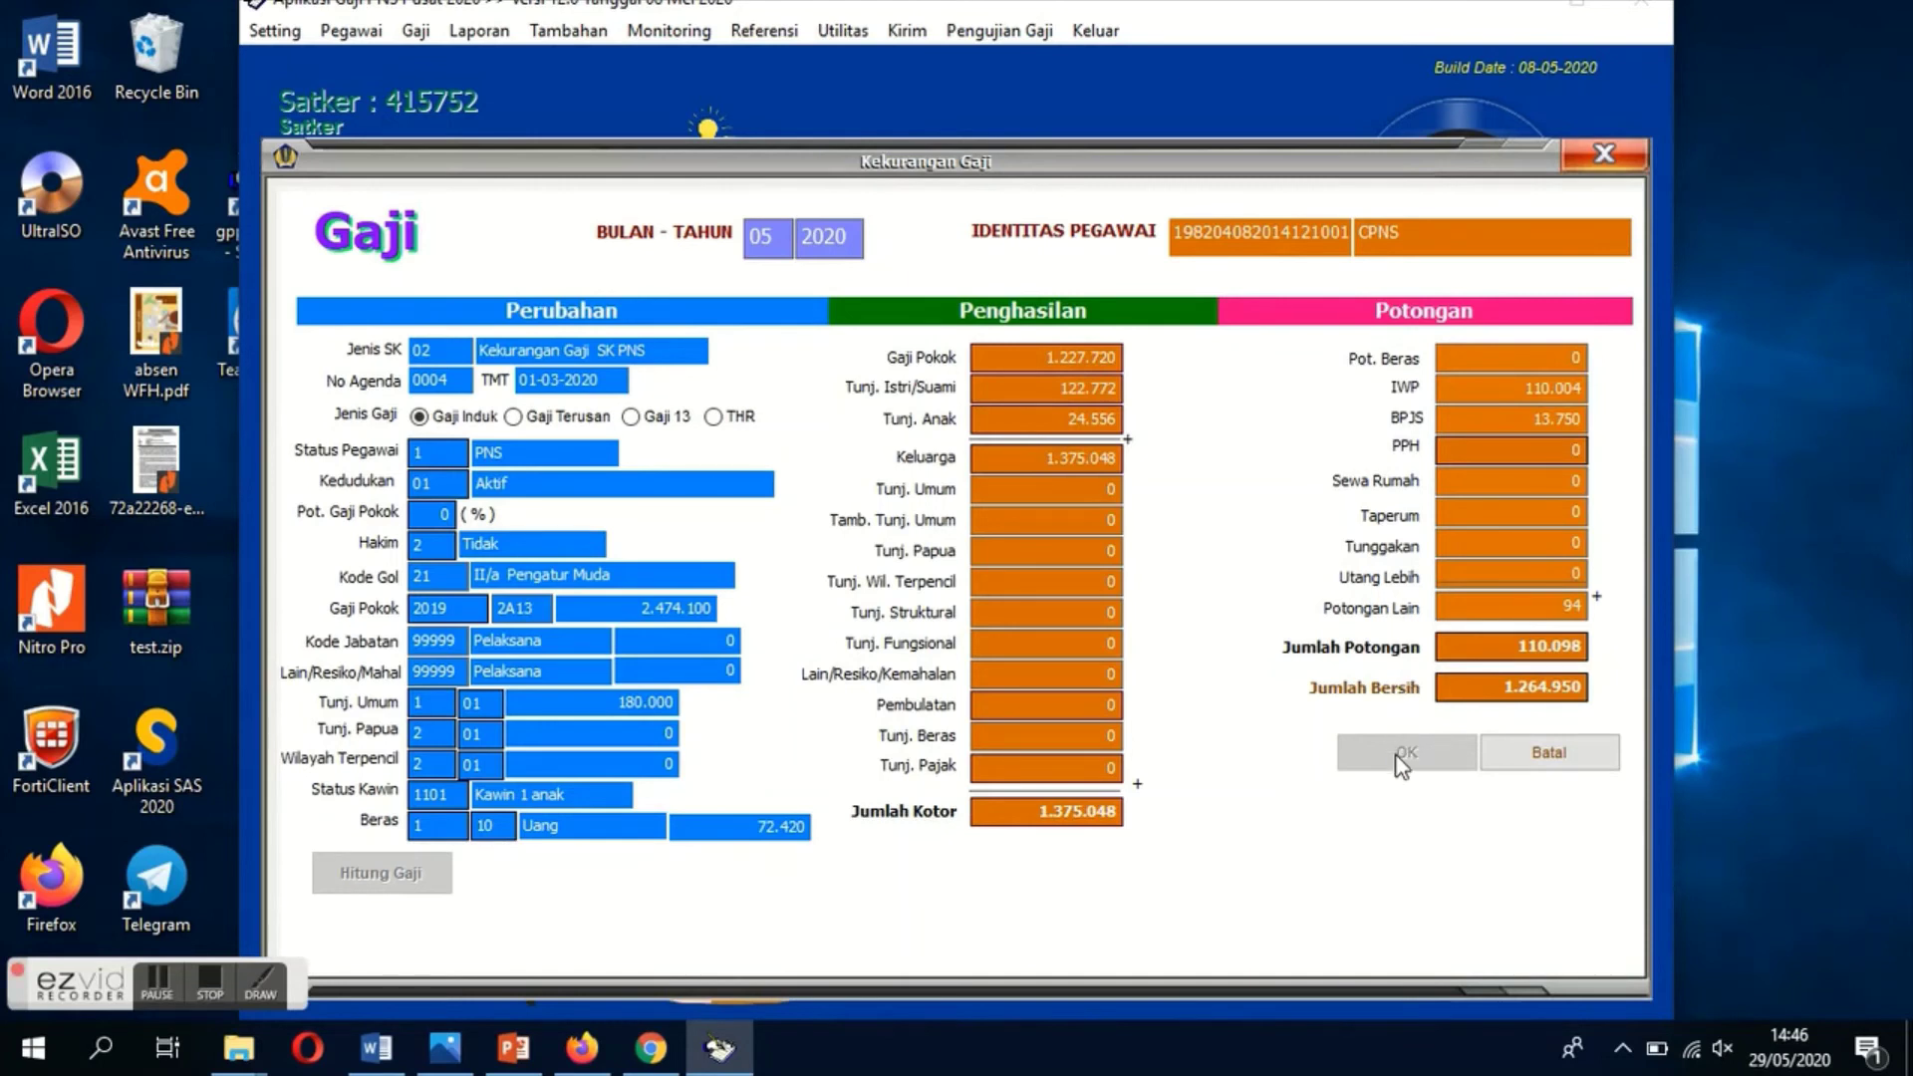
pyautogui.click(1513, 766)
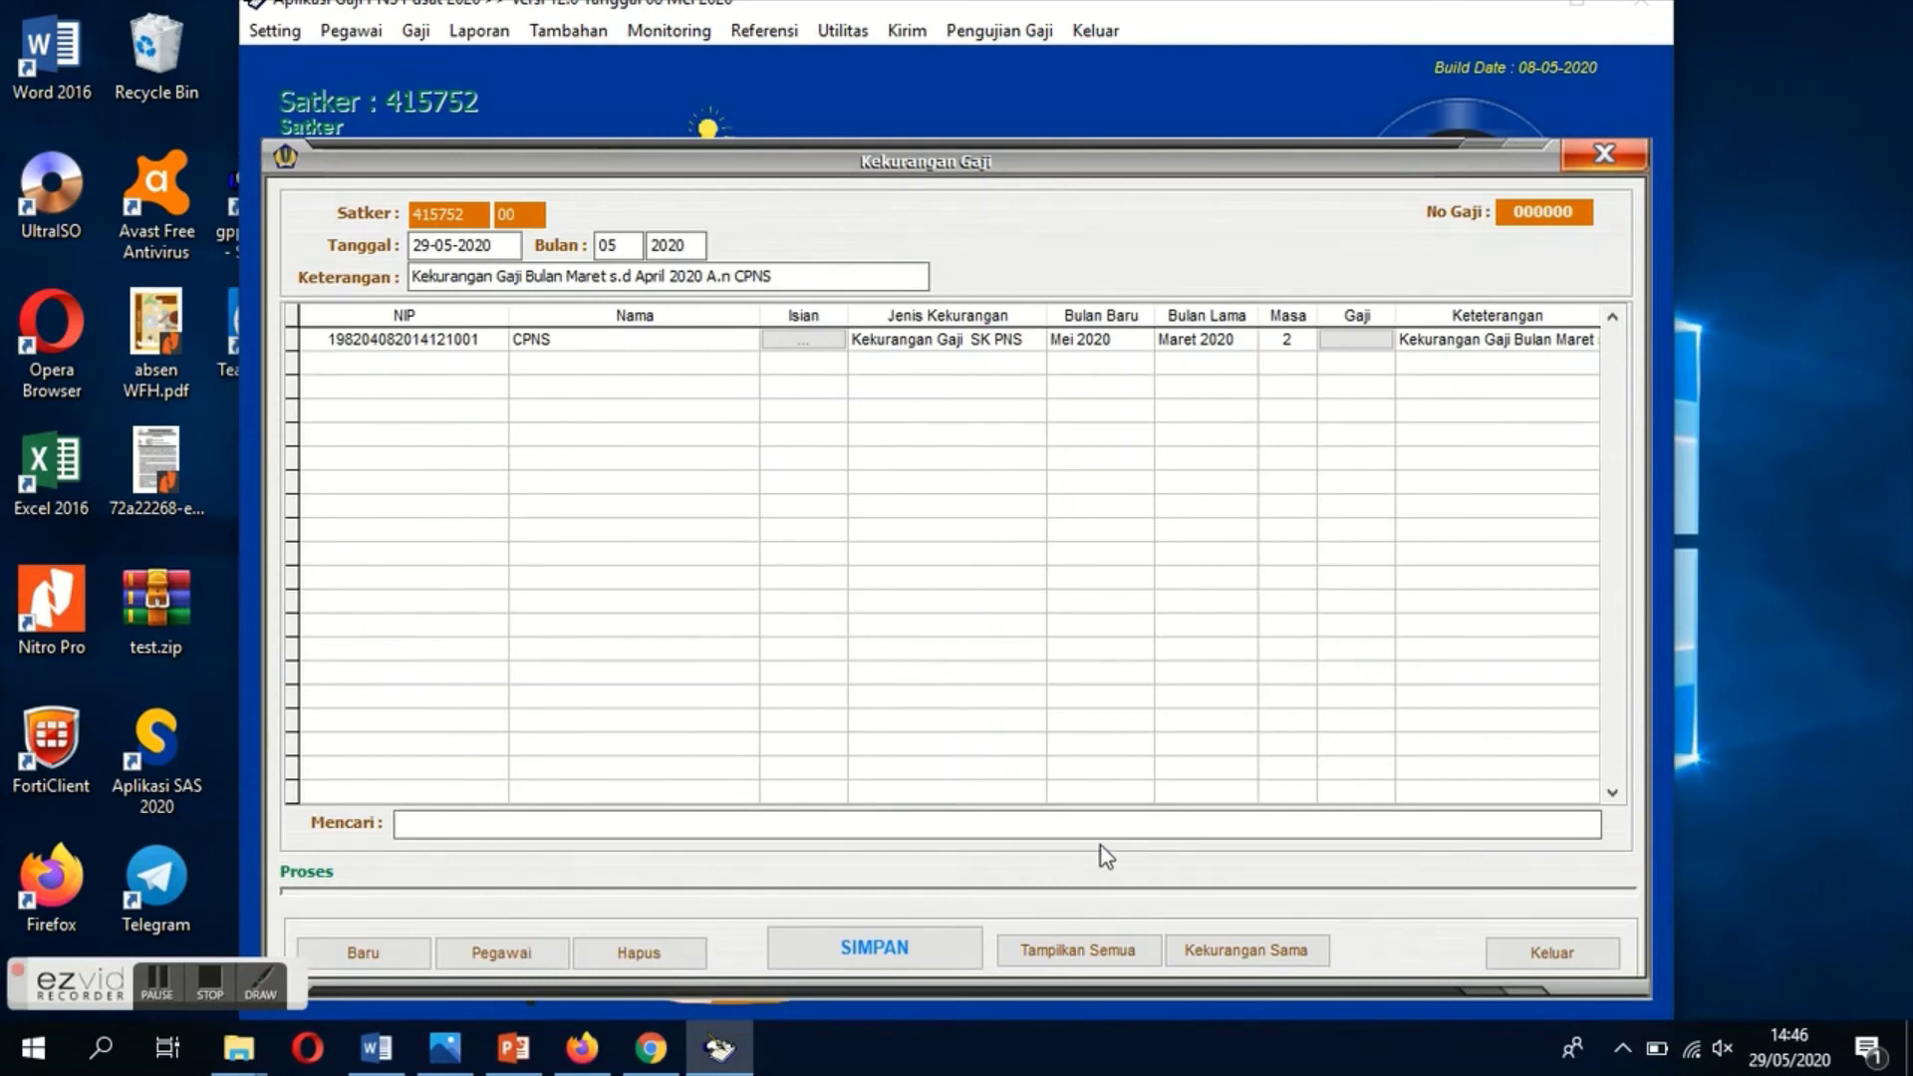
# - Save the completed Kekurangan Gaji calculation, acknowledge its assigned number and close the form
pyautogui.click(895, 952)
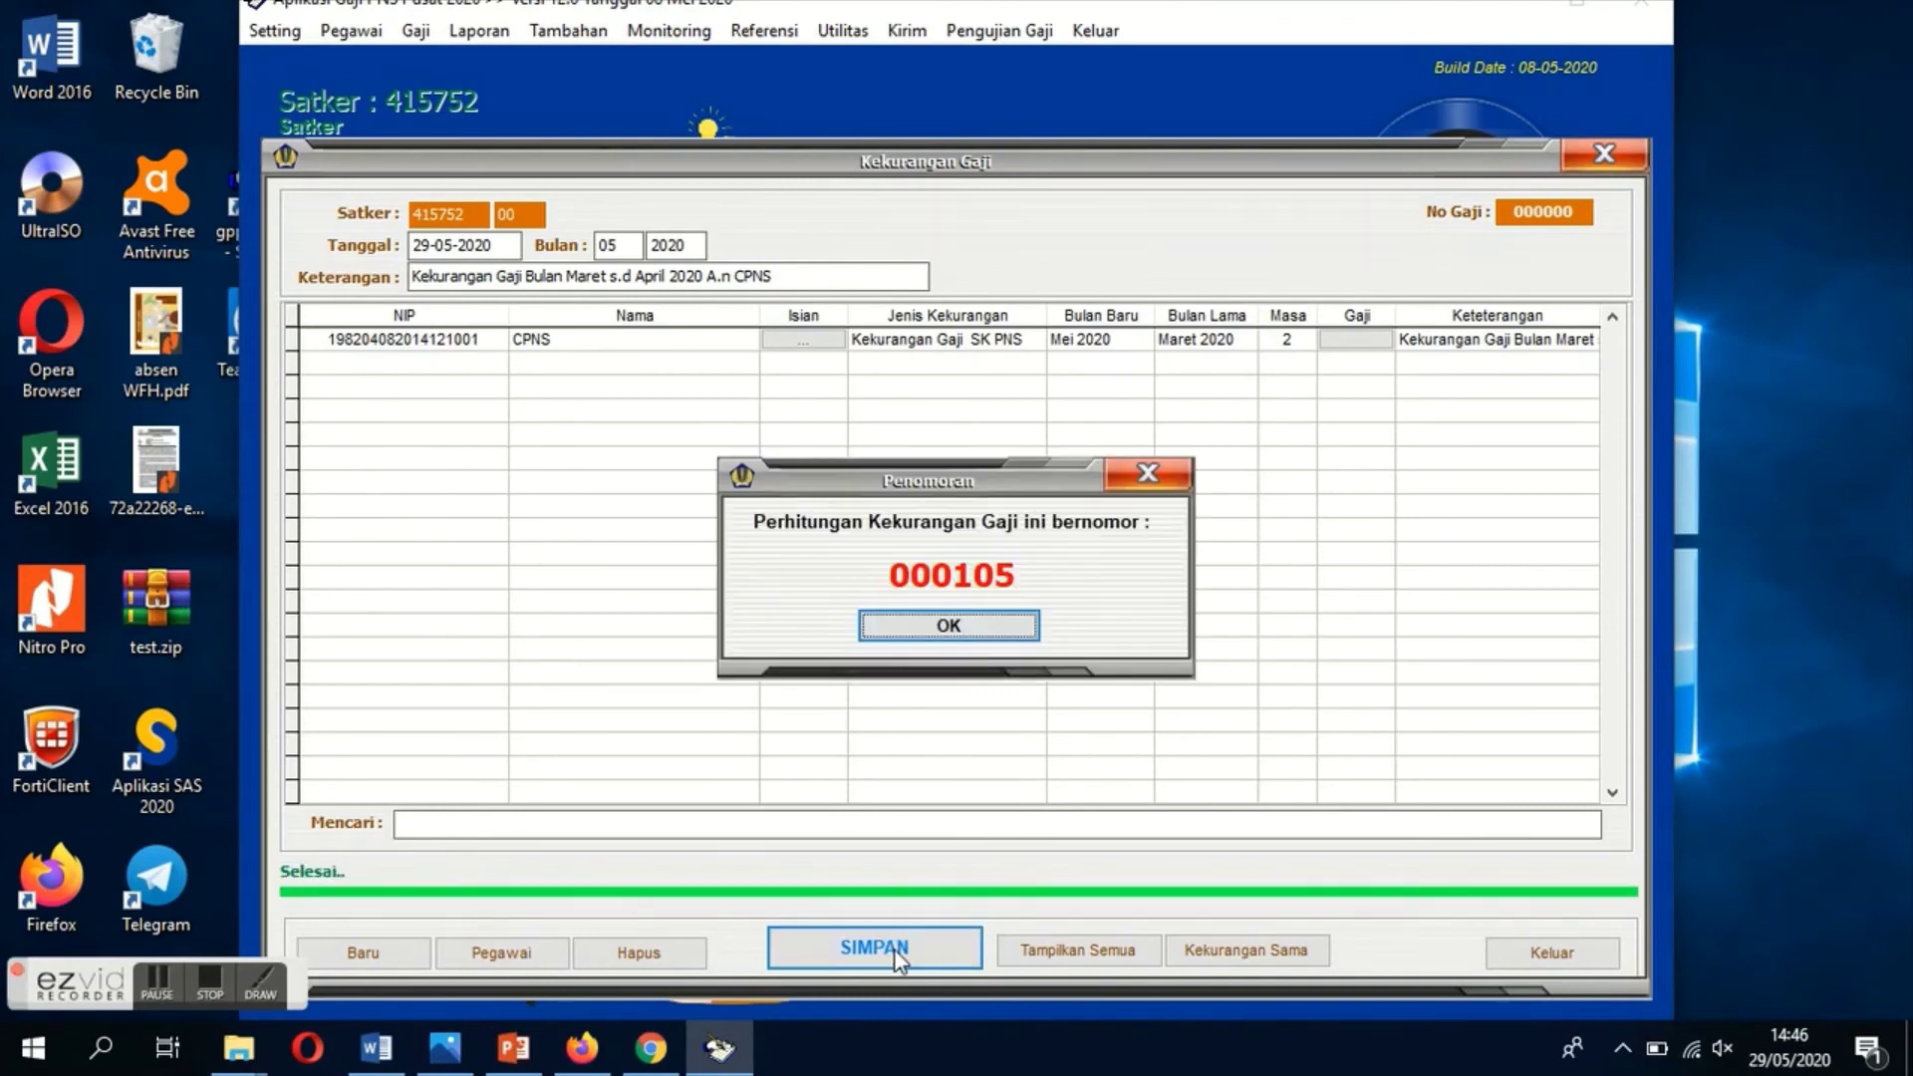
pyautogui.click(949, 626)
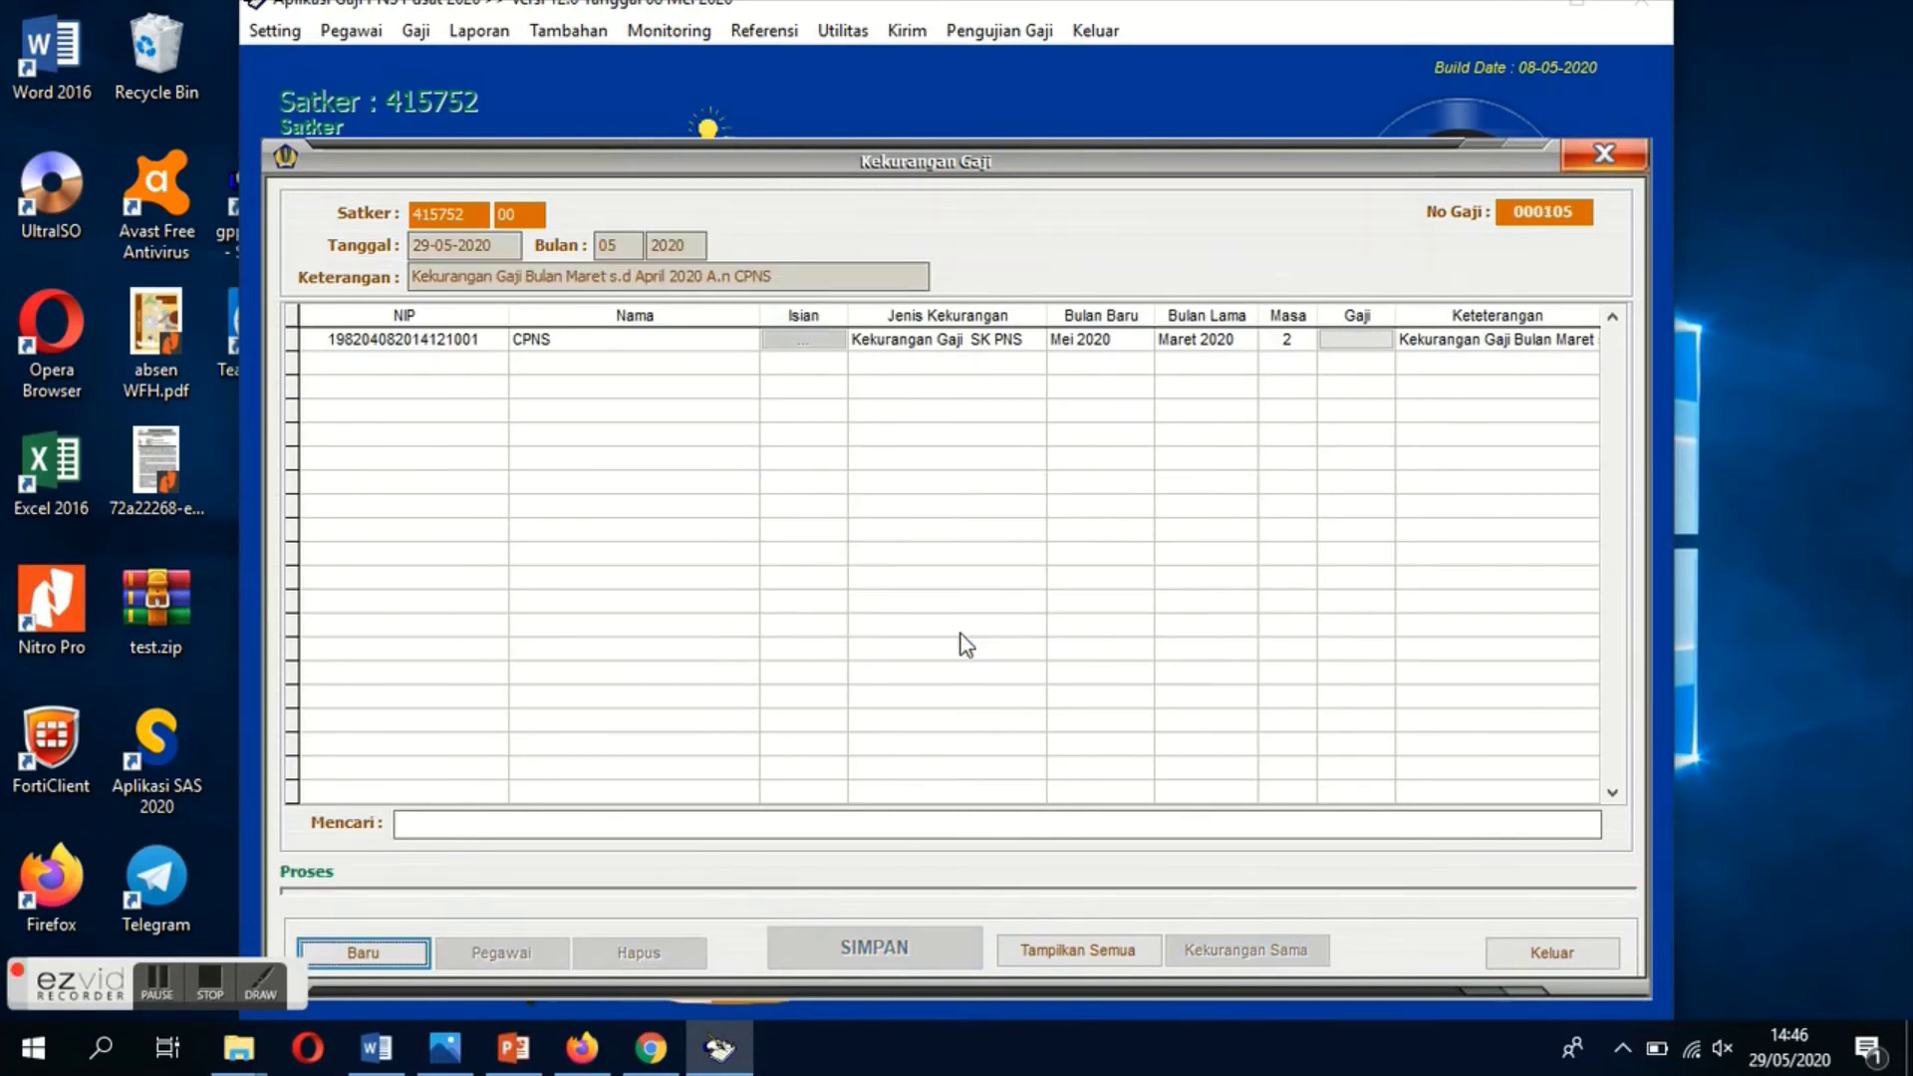
pyautogui.click(1543, 949)
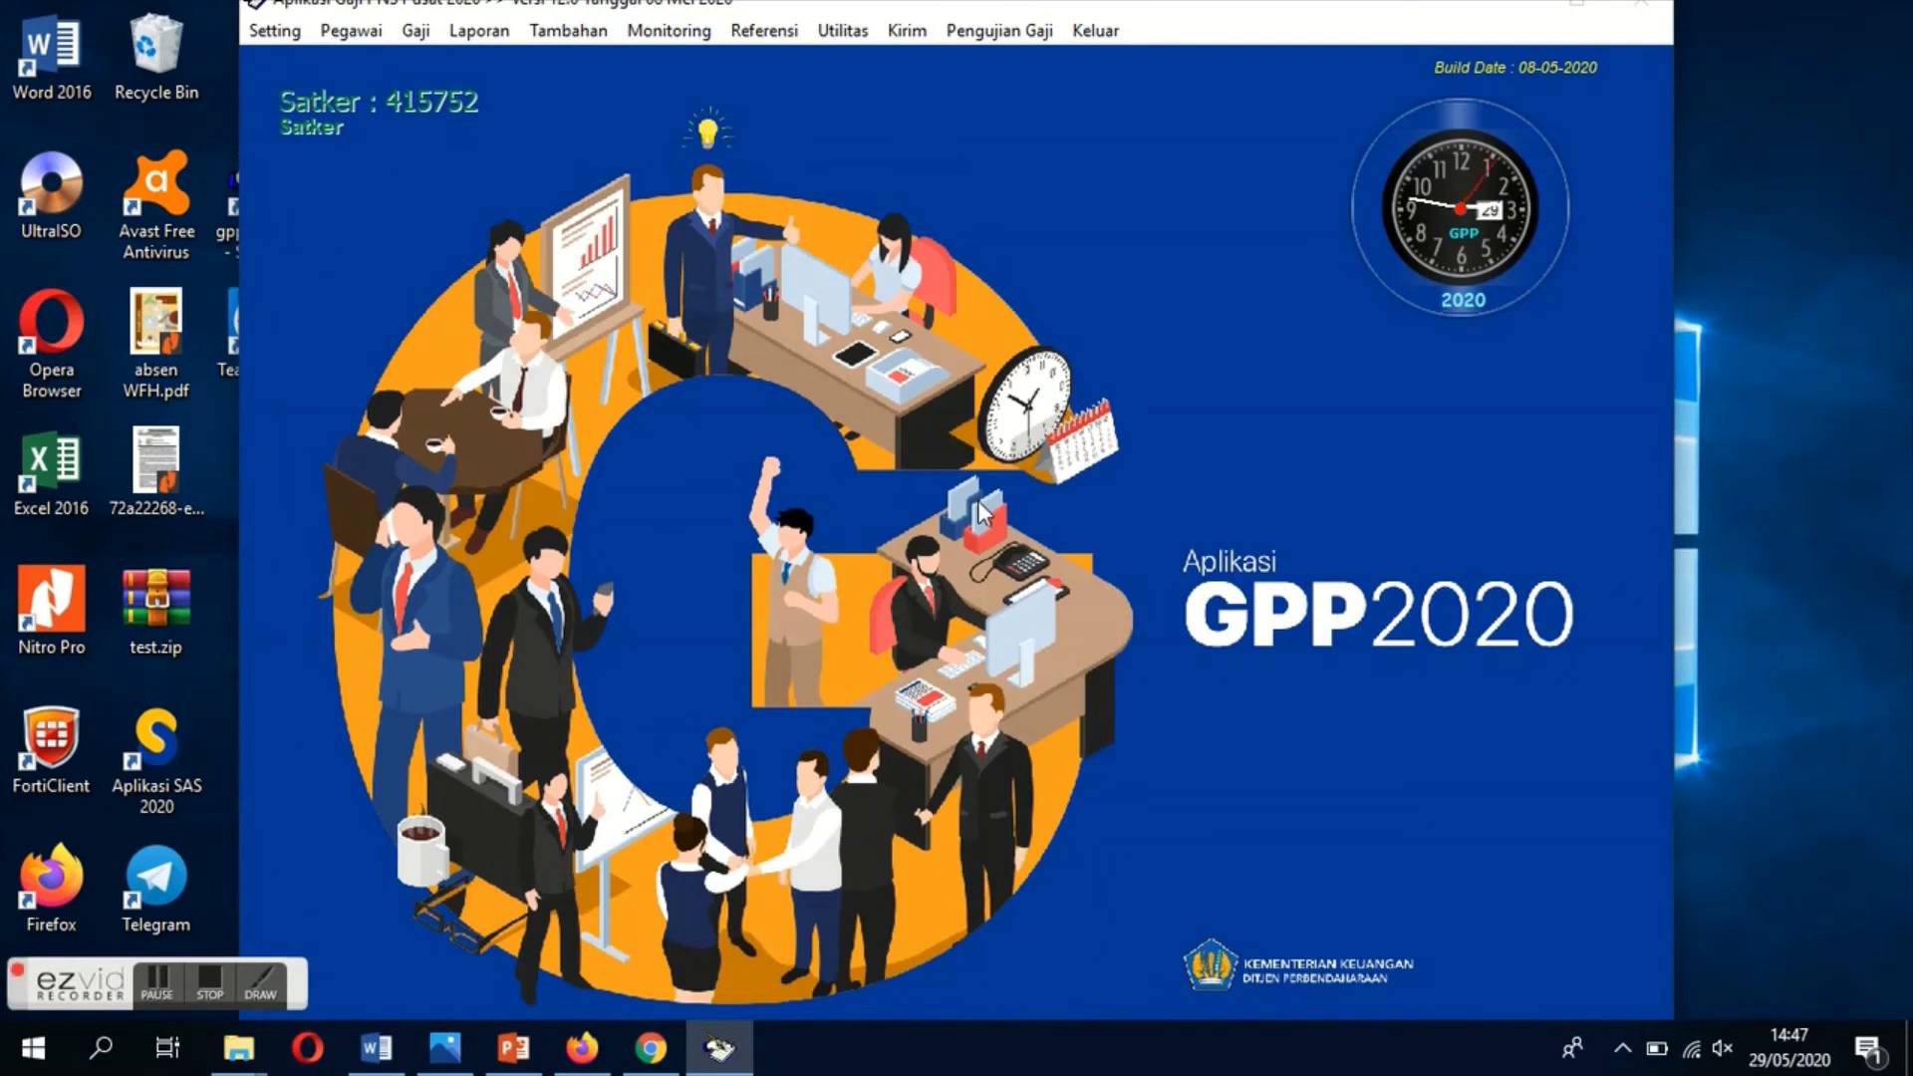
# - Look over the May 2020 salary records and report options in Cetak Gaji, and close the form
pyautogui.click(494, 33)
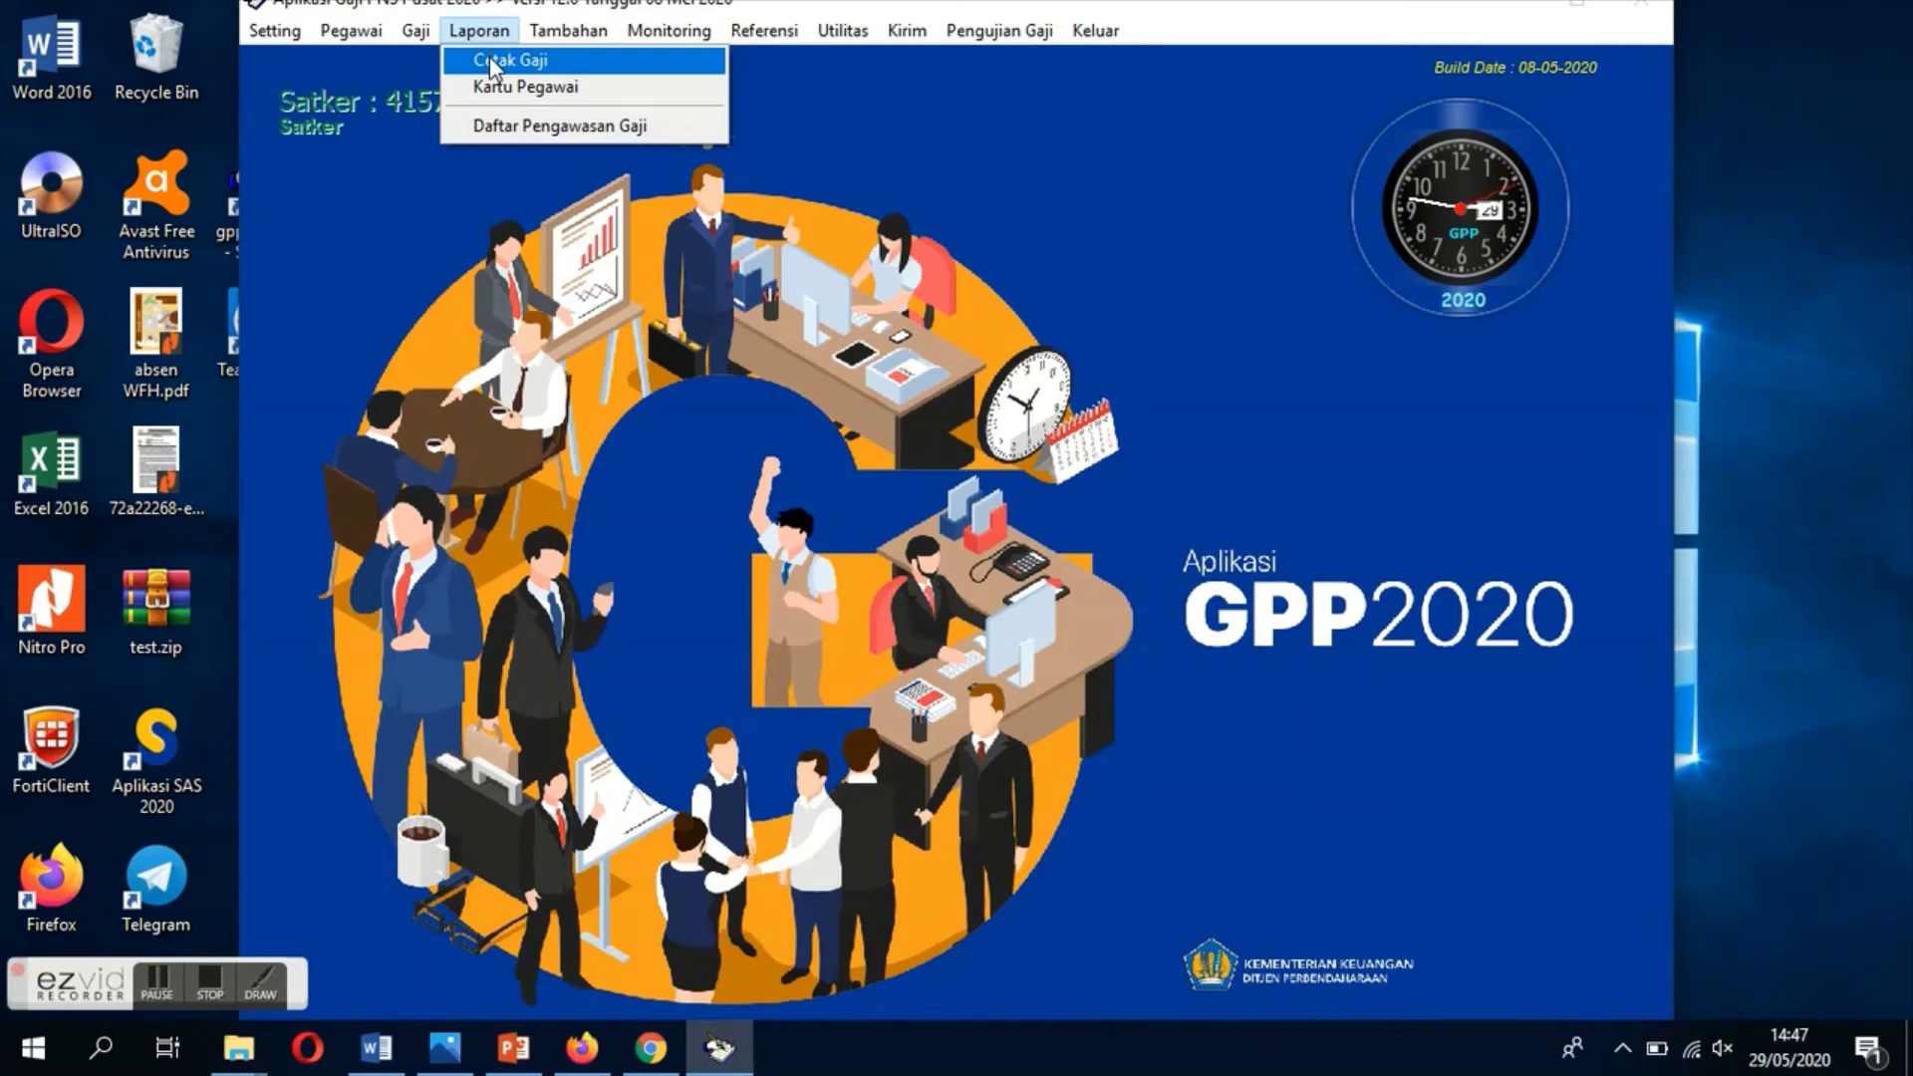
pyautogui.click(488, 58)
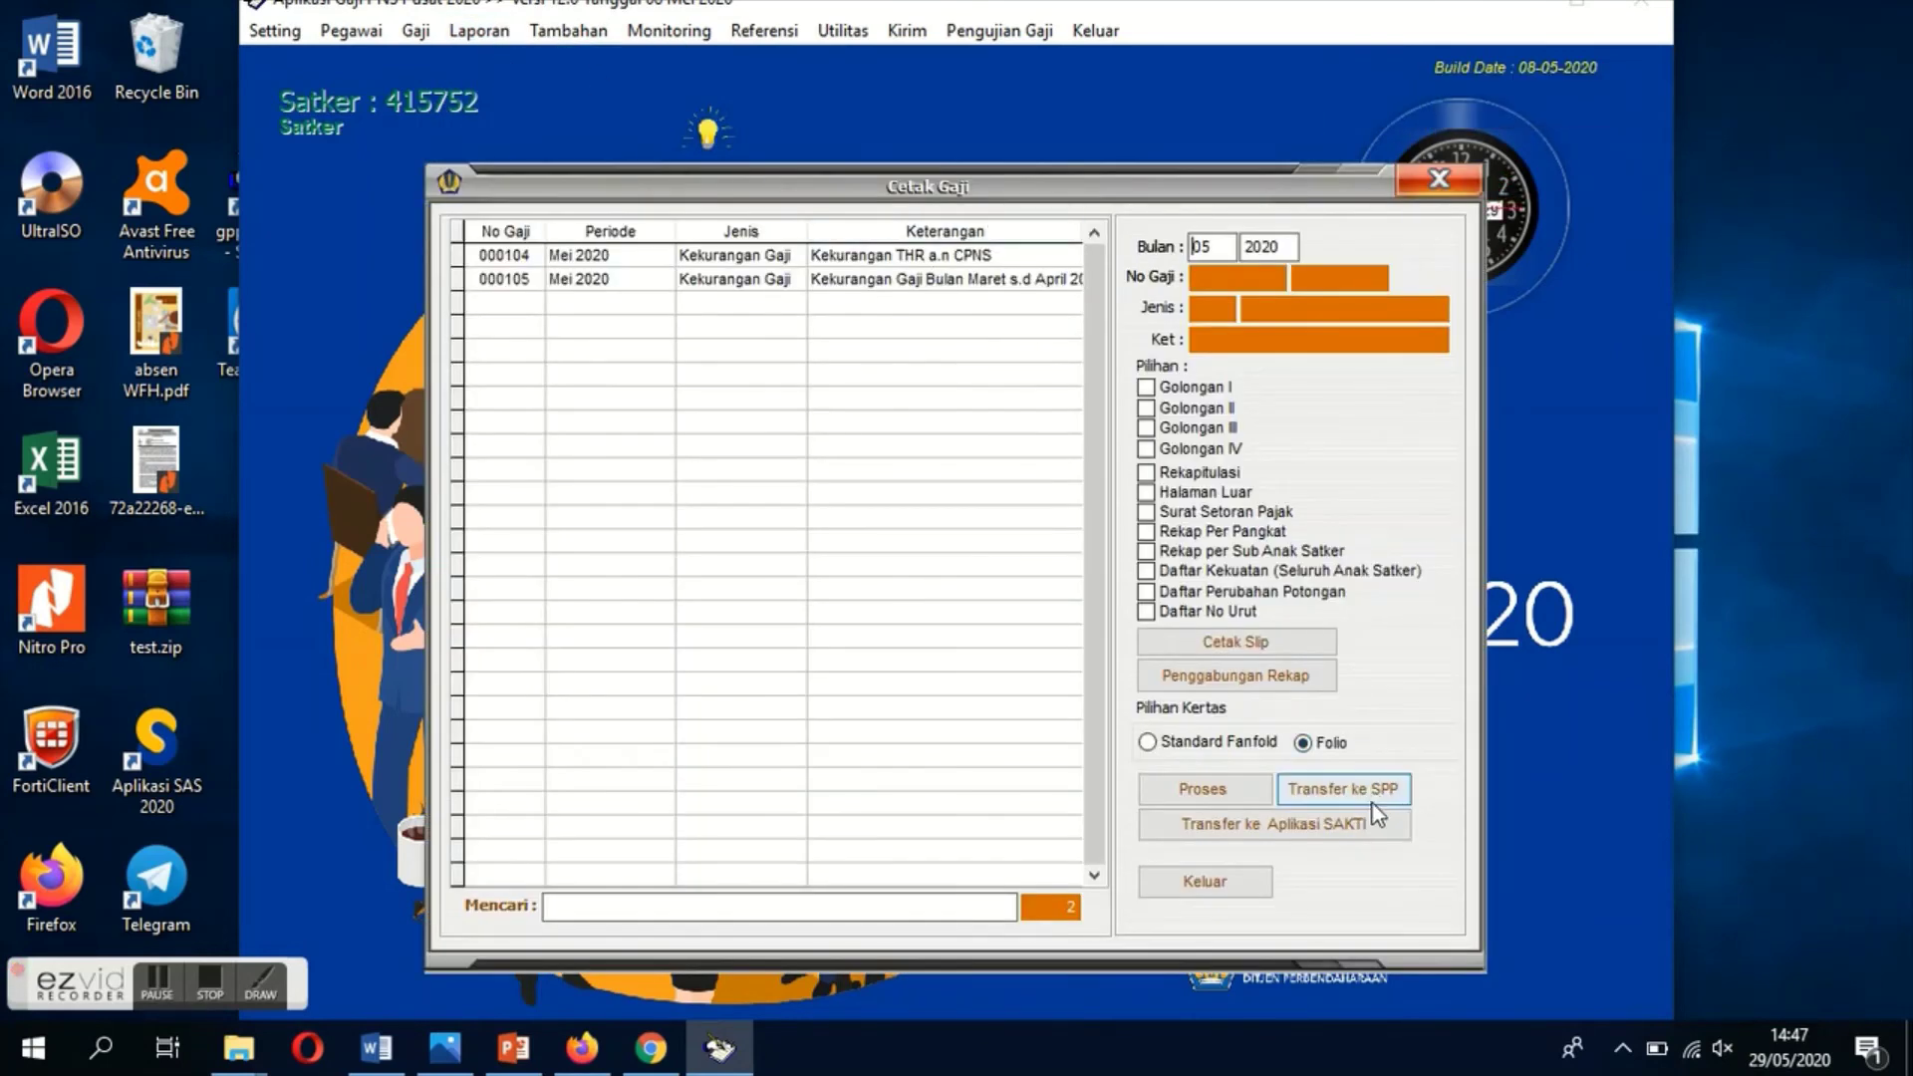
pyautogui.click(1205, 882)
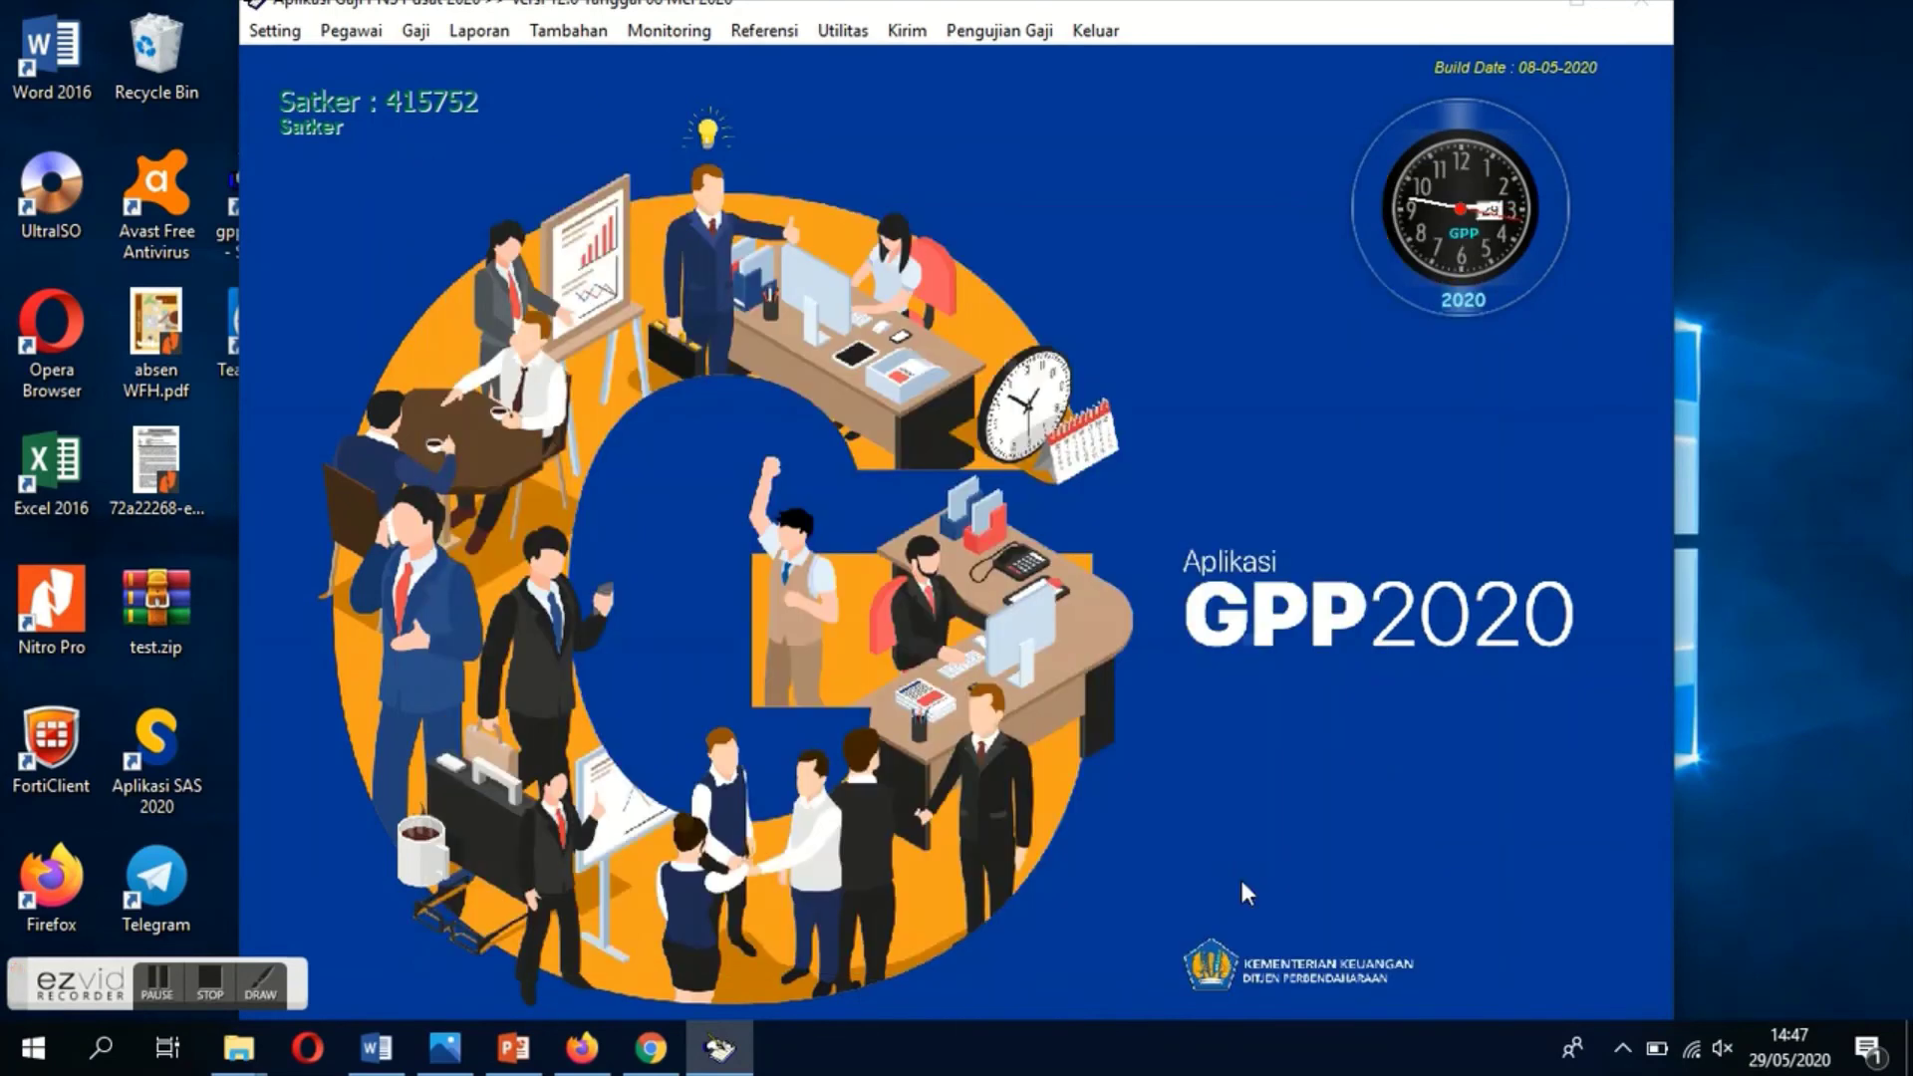
# - Look over the May 2020 records available in Kirim Gaji Sementara ke PPSPM, and close the form
pyautogui.click(902, 31)
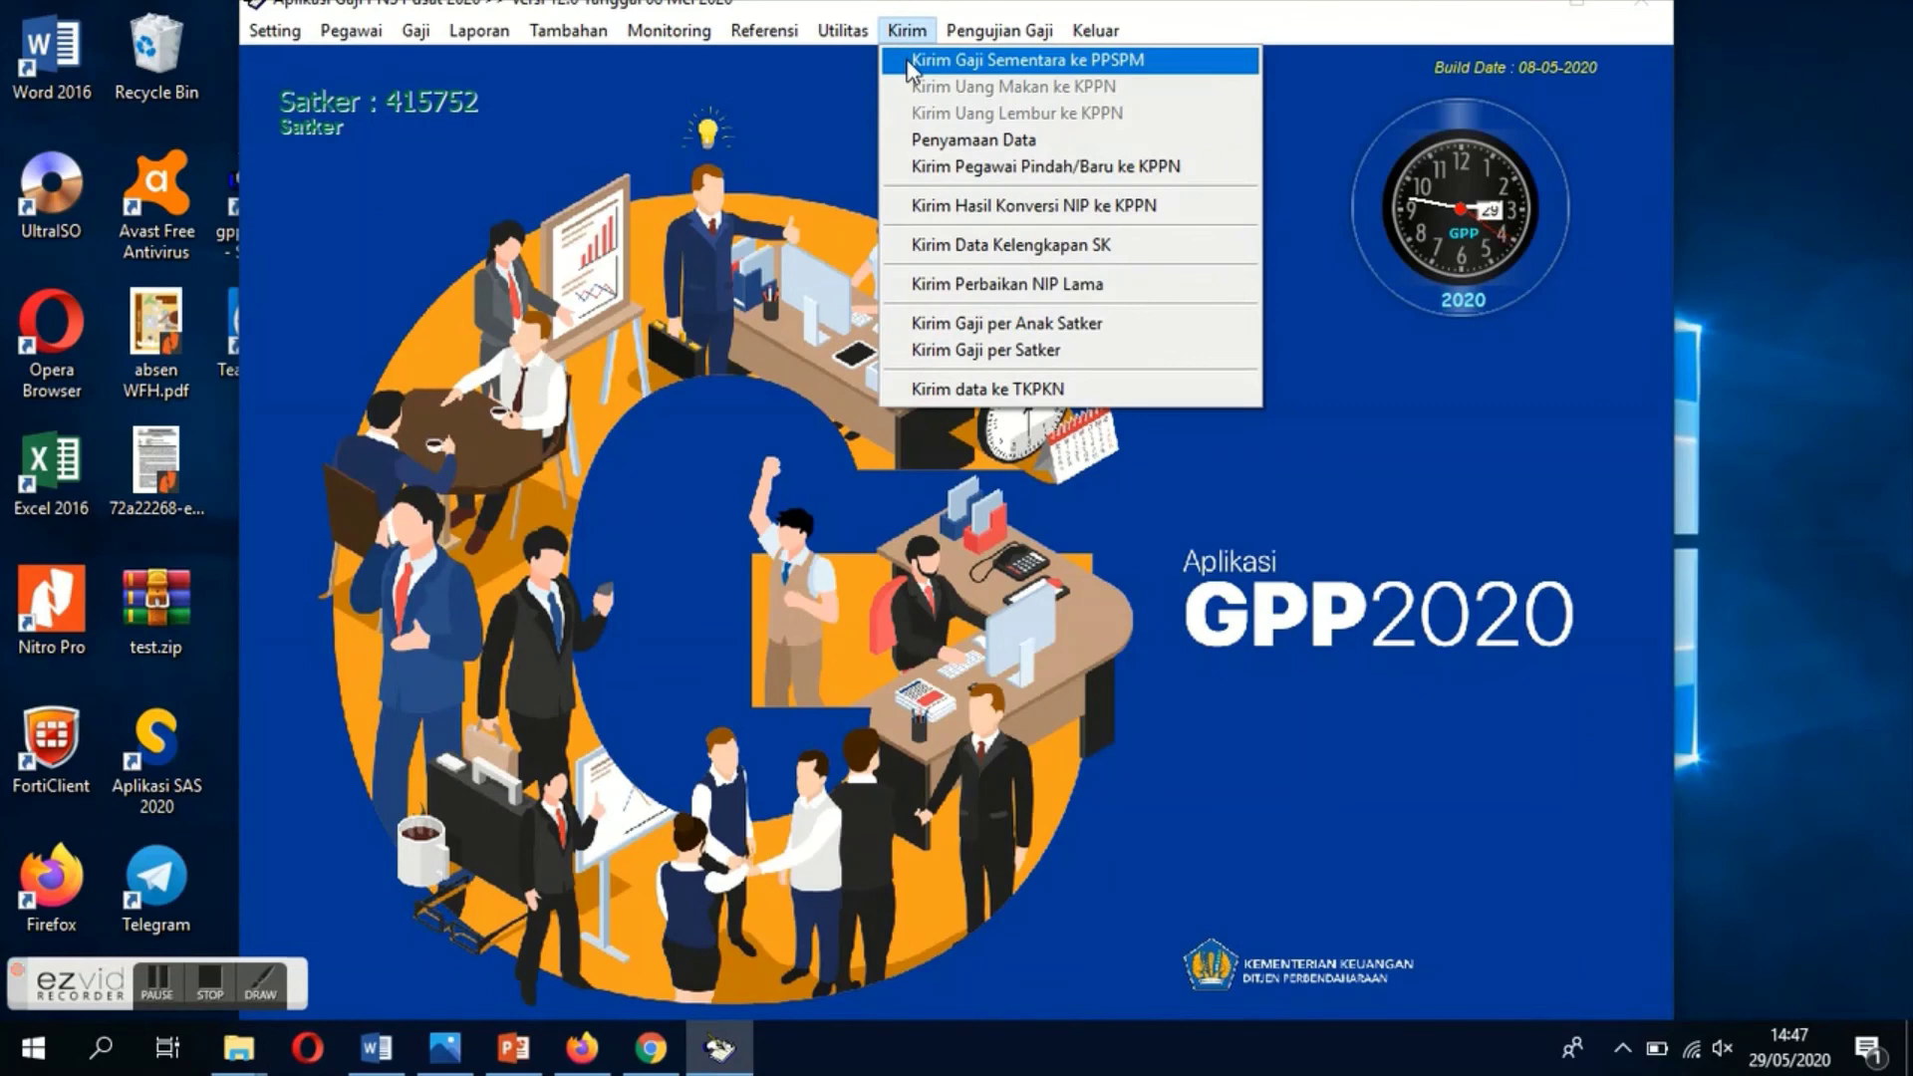
pyautogui.click(908, 62)
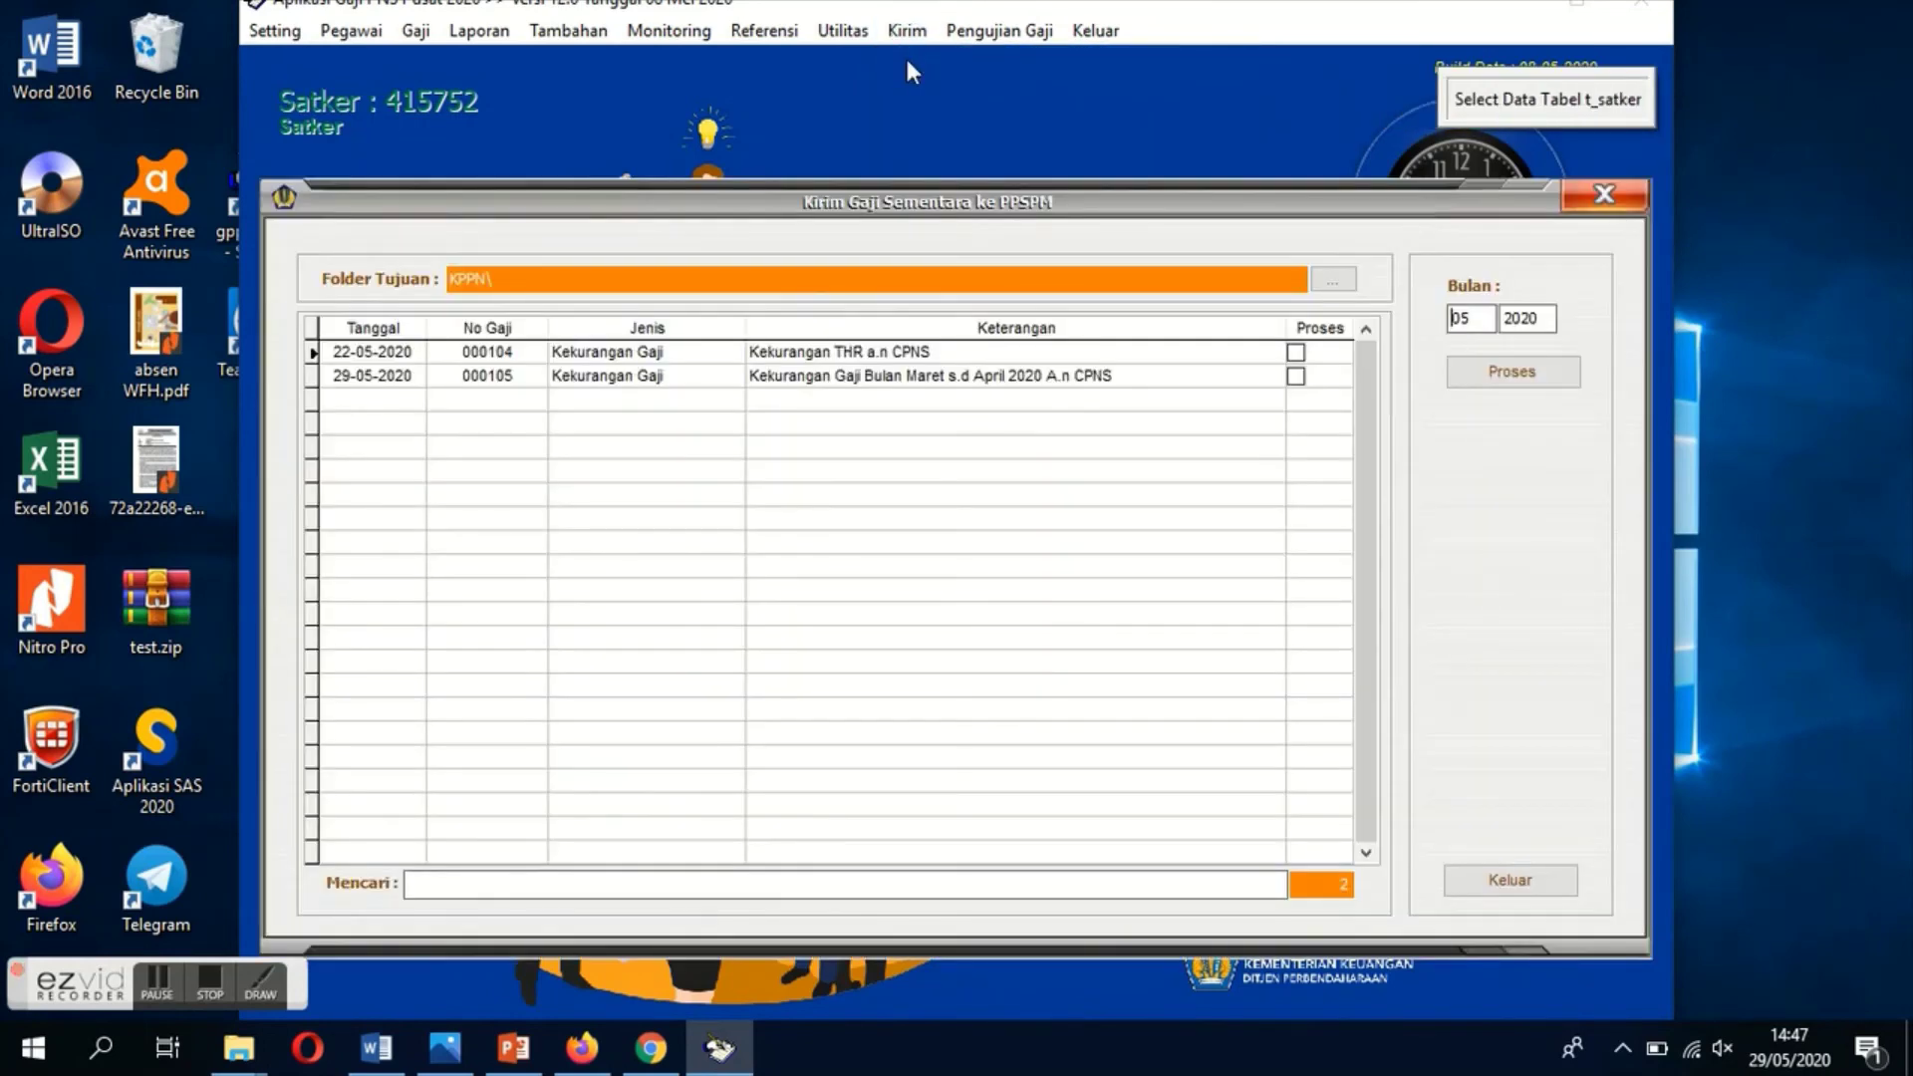
pyautogui.click(1529, 865)
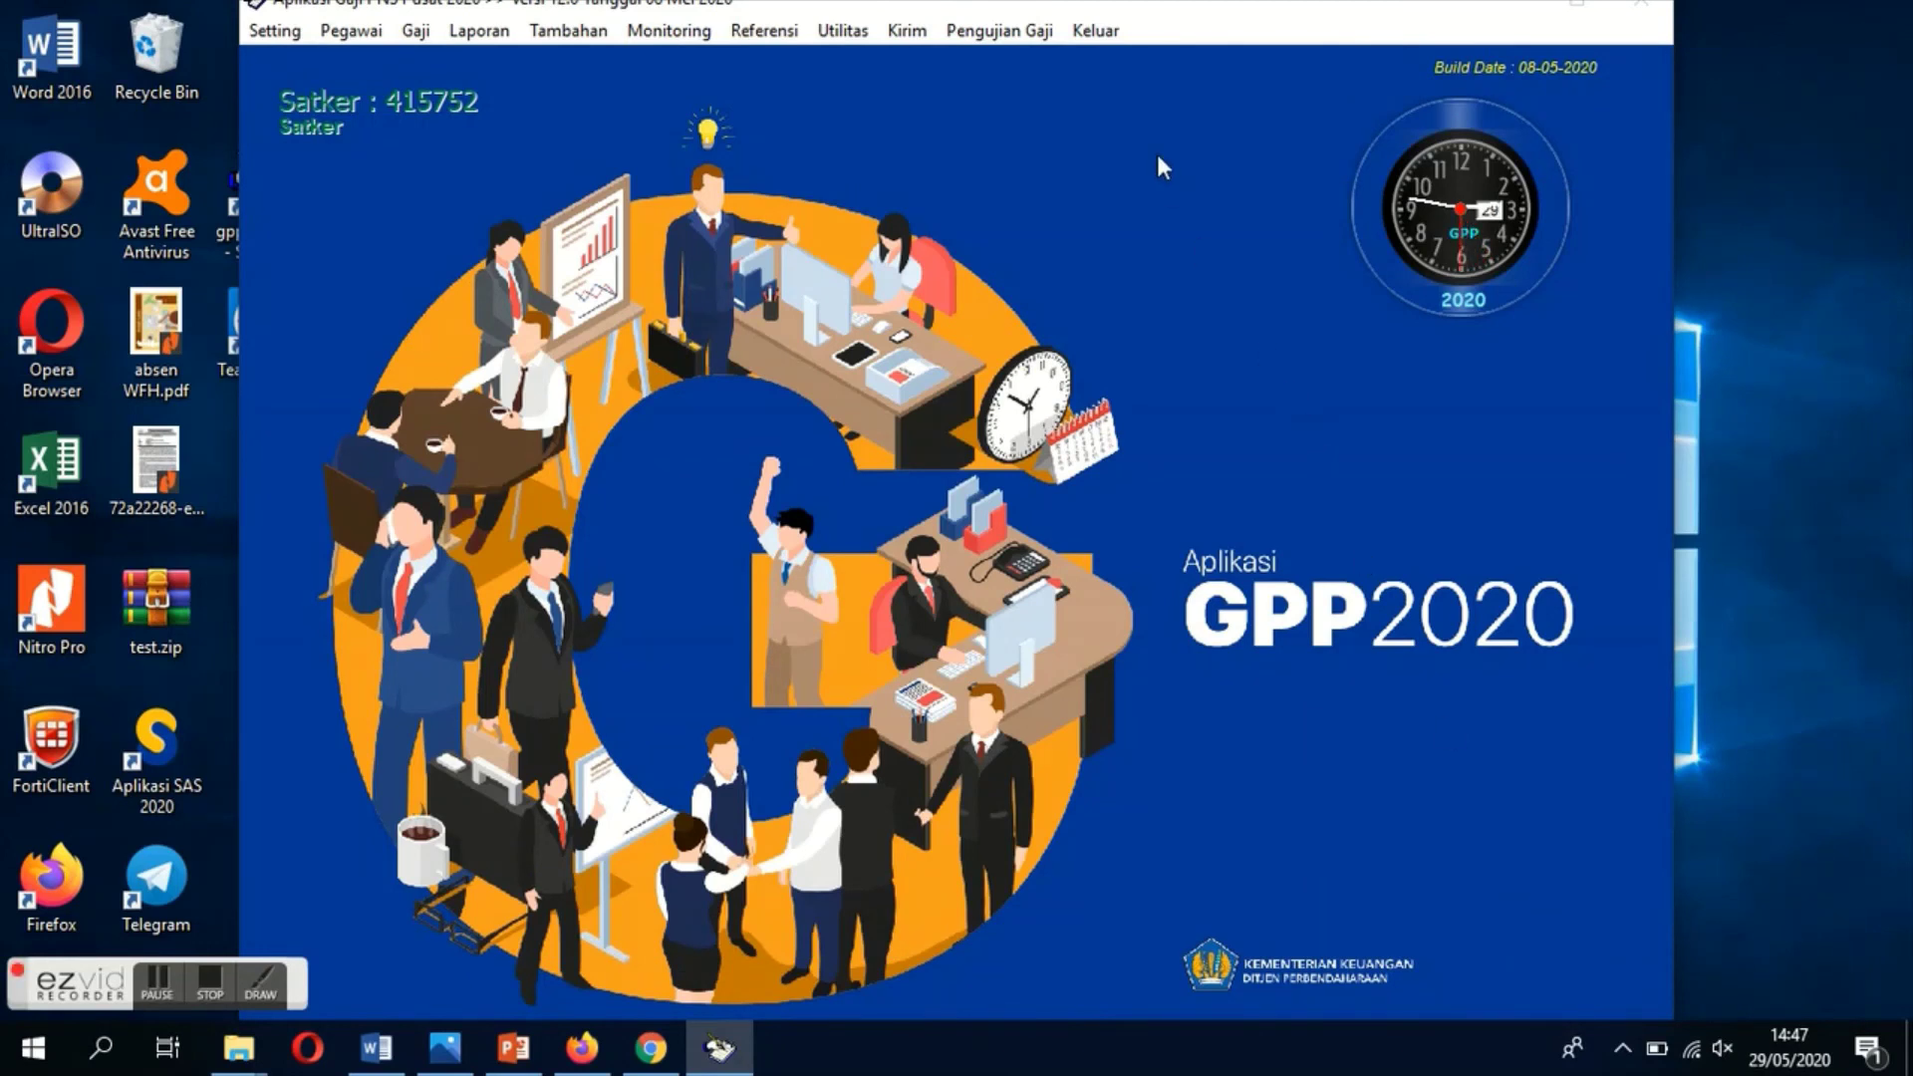
# - Exit the salary application
pyautogui.click(1104, 40)
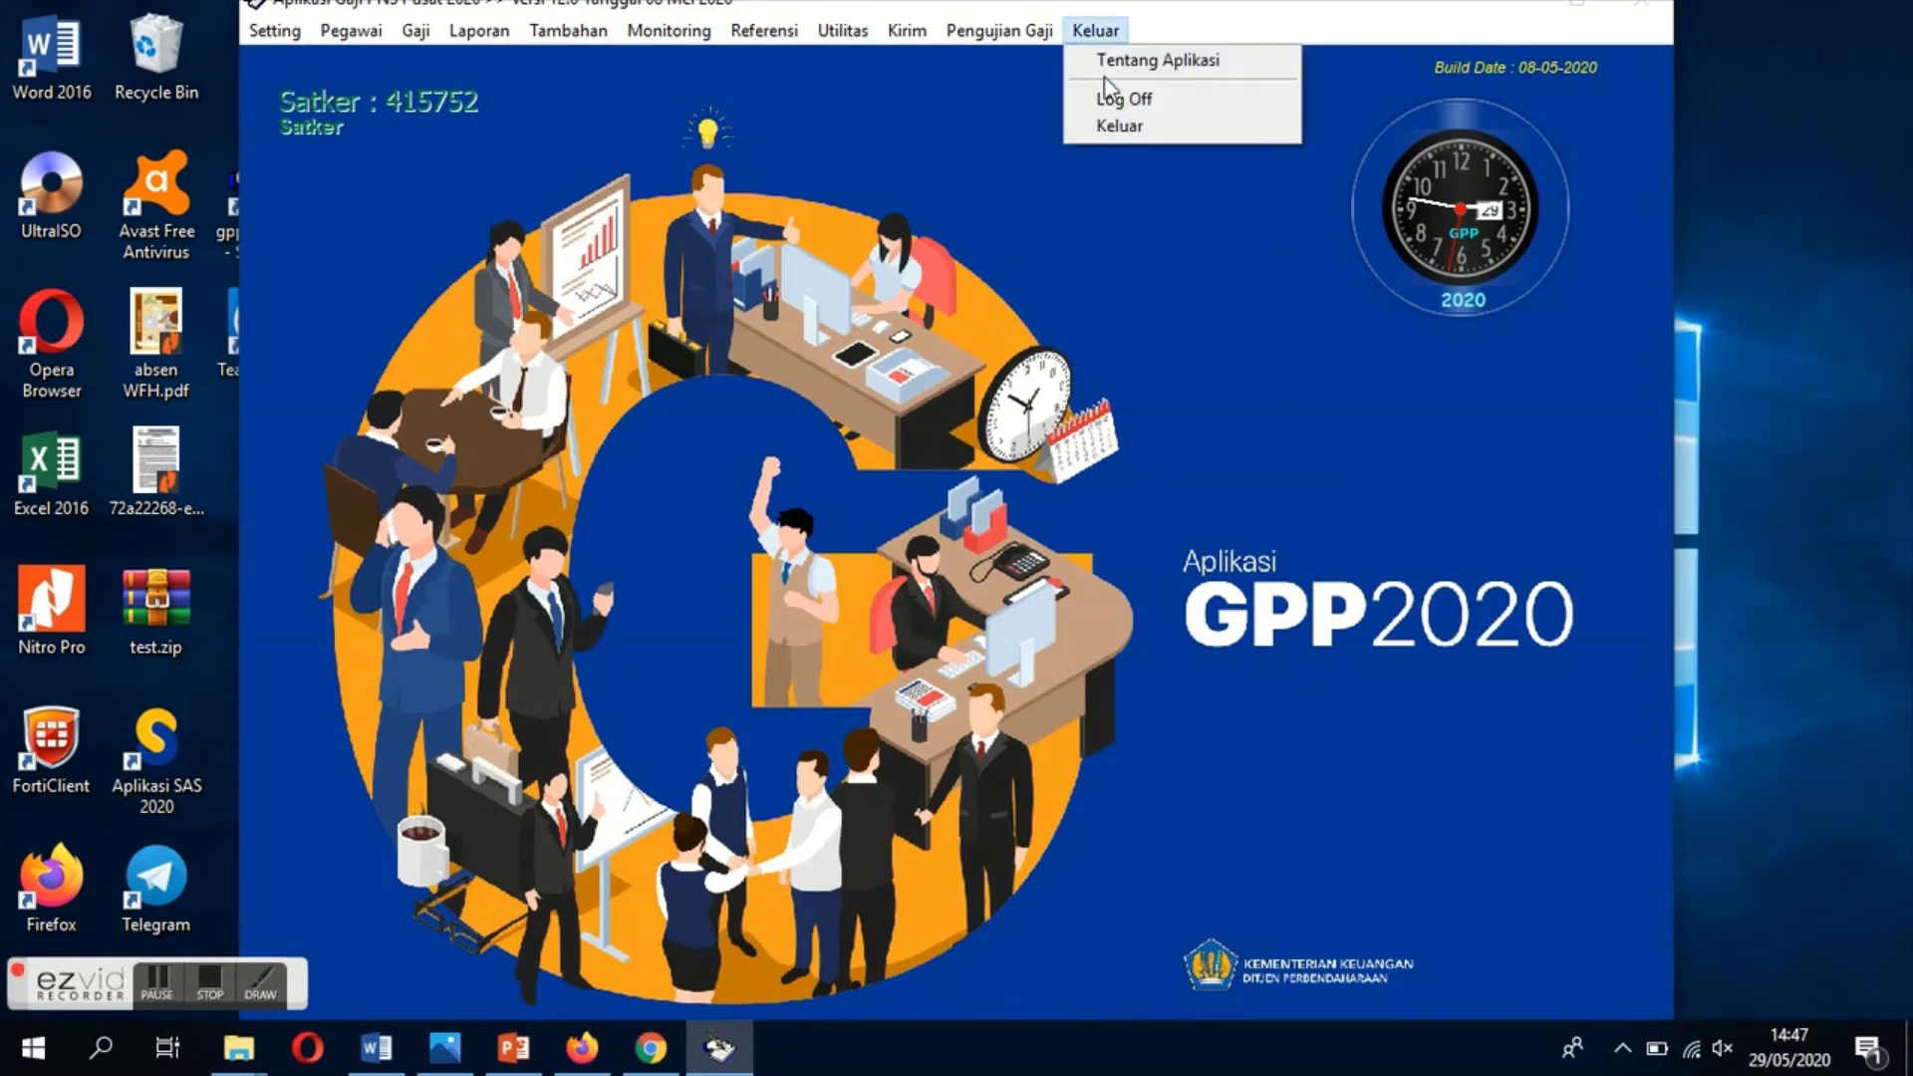
pyautogui.click(1109, 130)
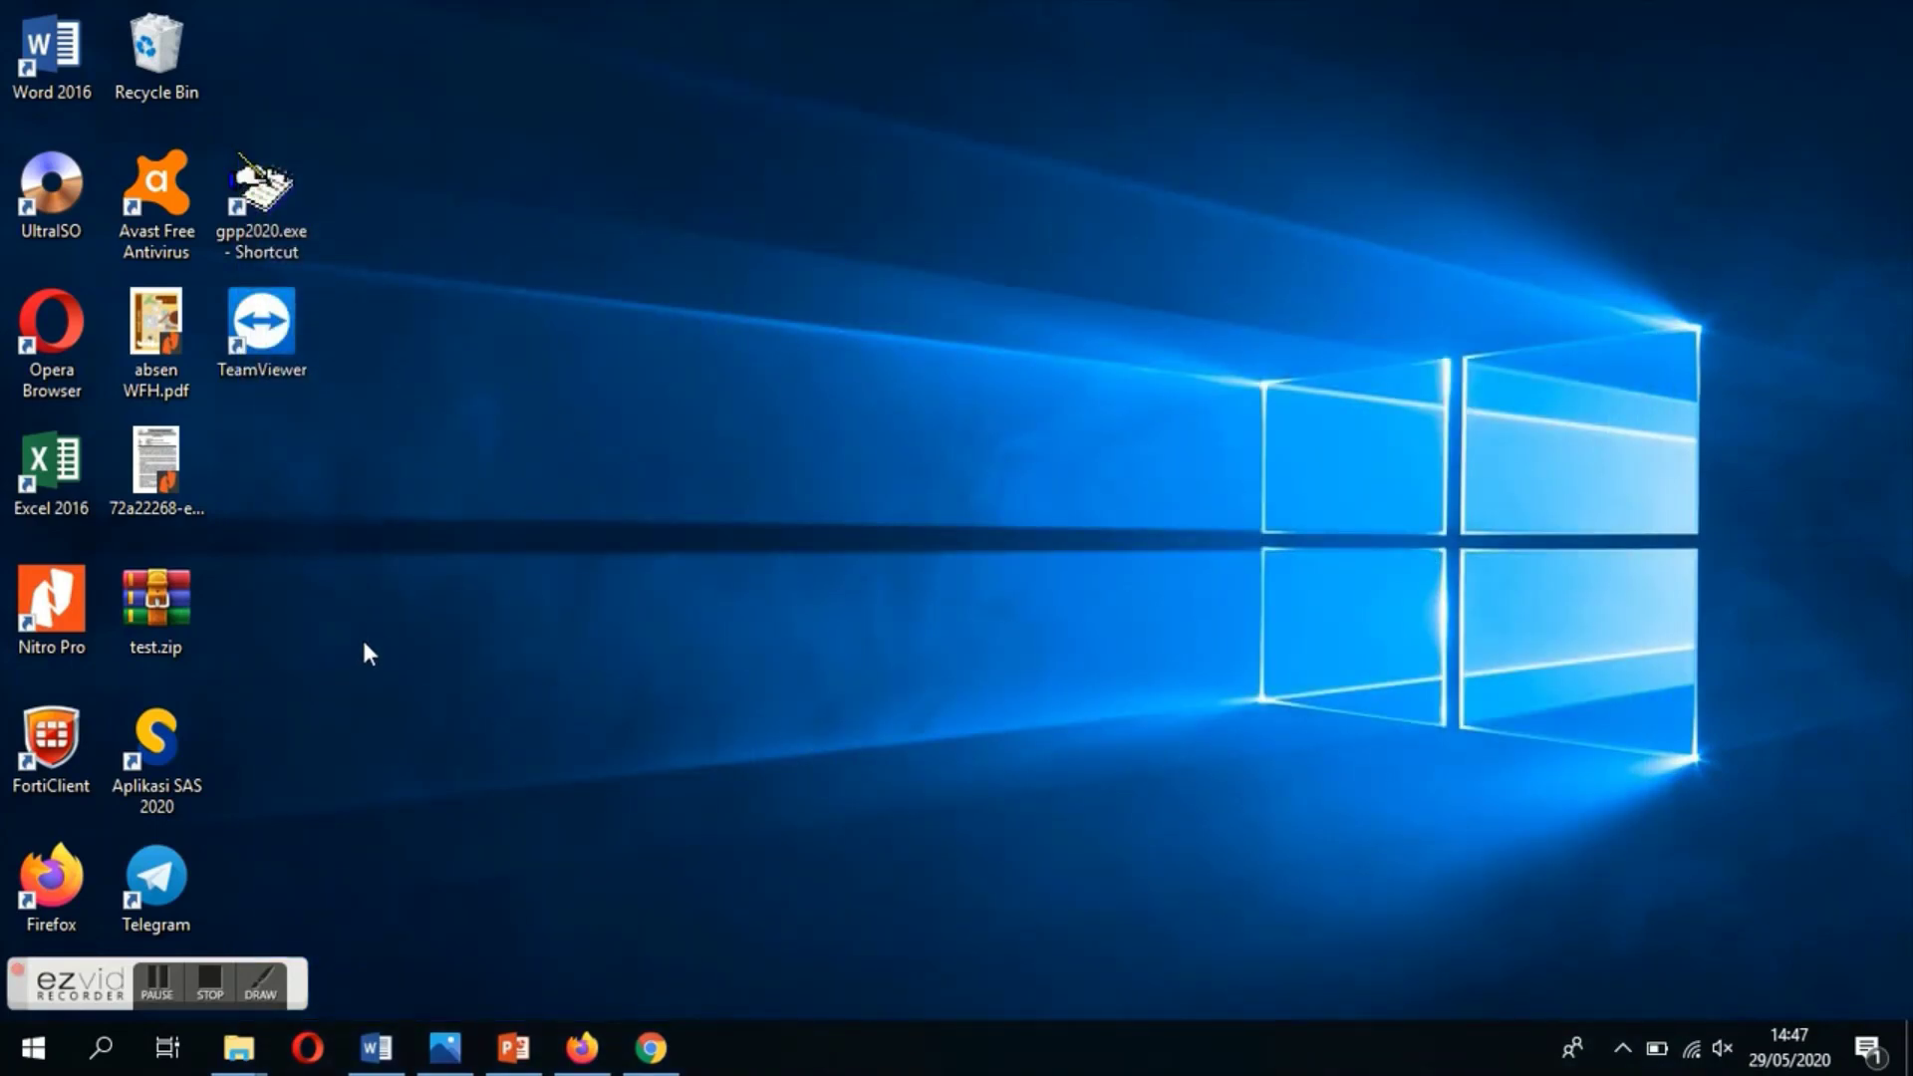